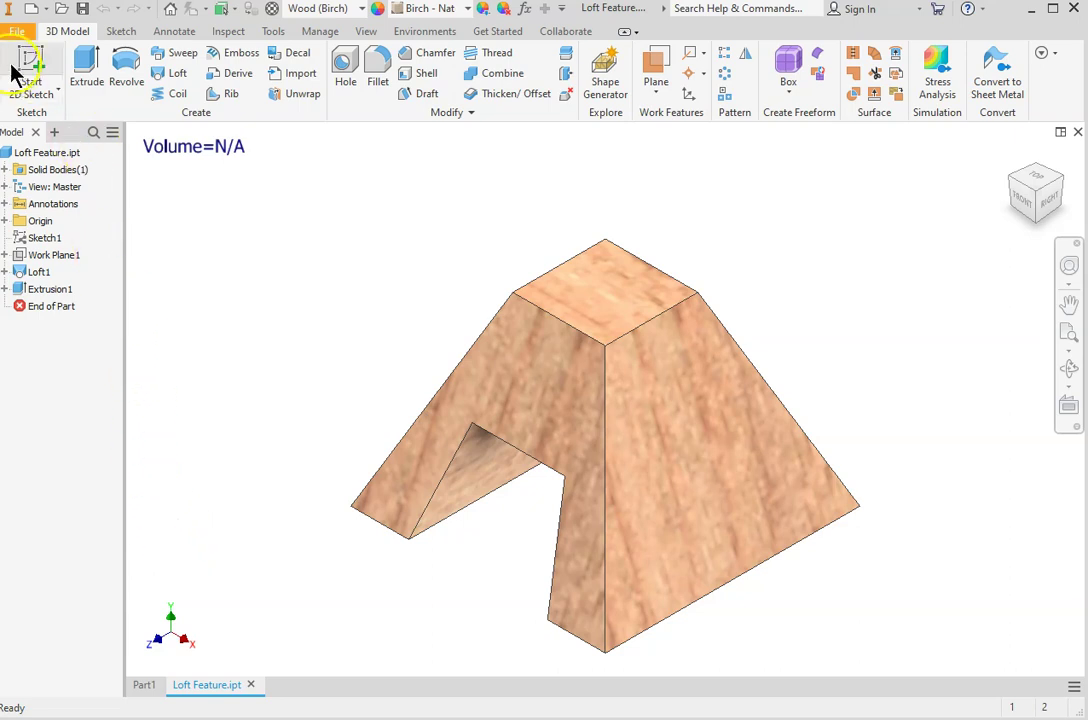
- Create a new part file from the English Standard (in).ipt template
{"action": "left_click", "coordinate": [17, 31]}
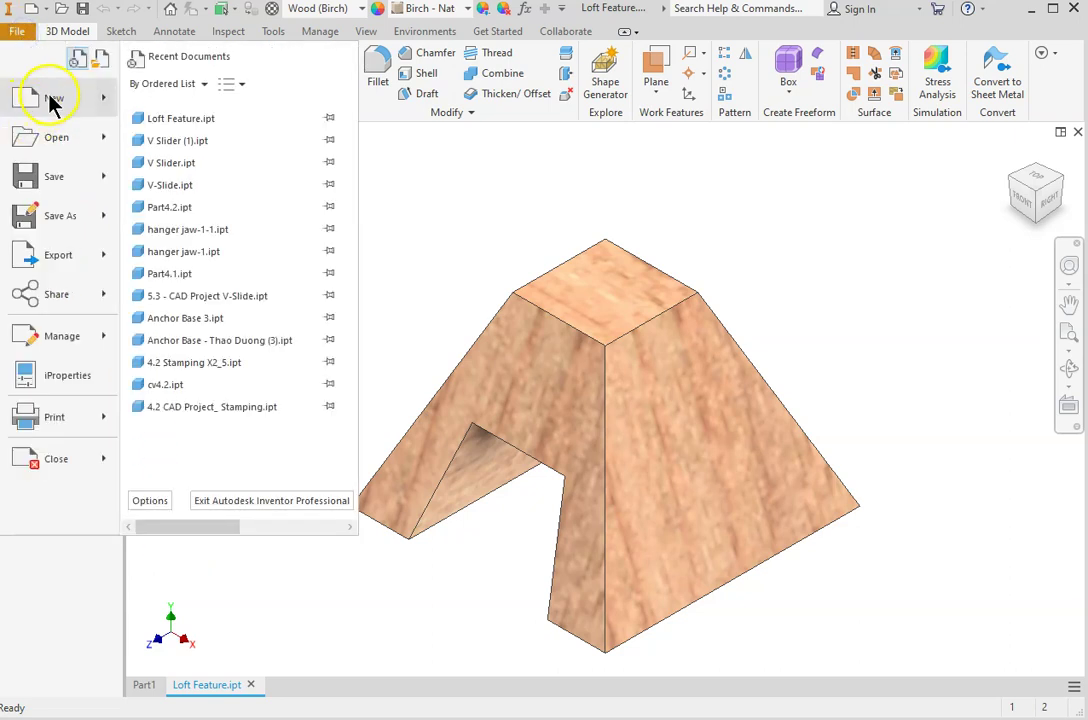
{"action": "left_click", "coordinate": [53, 97]}
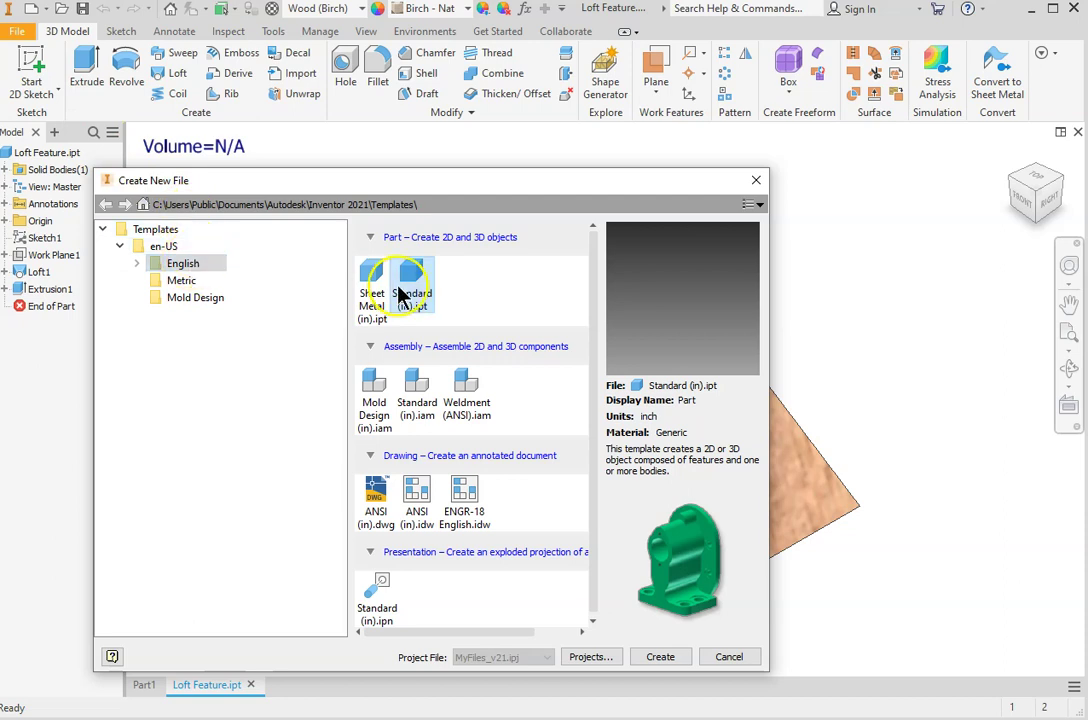
{"action": "left_click", "coordinate": [661, 658]}
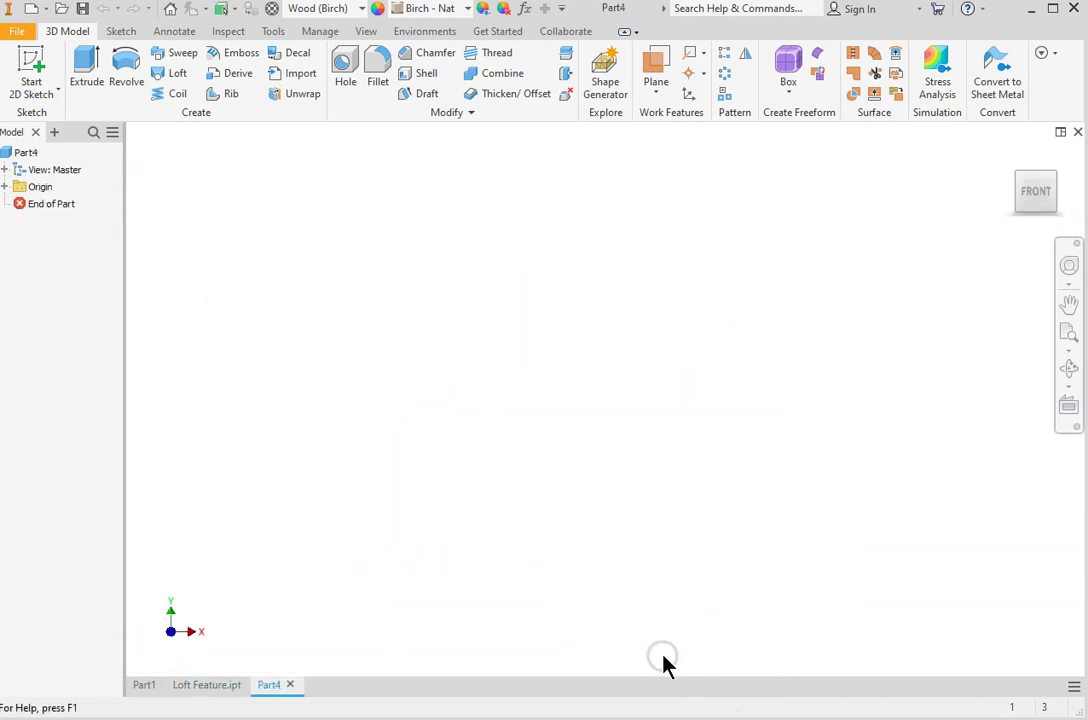
- Start a 2D sketch on the horizontal XZ origin plane
{"action": "left_click", "coordinate": [57, 89]}
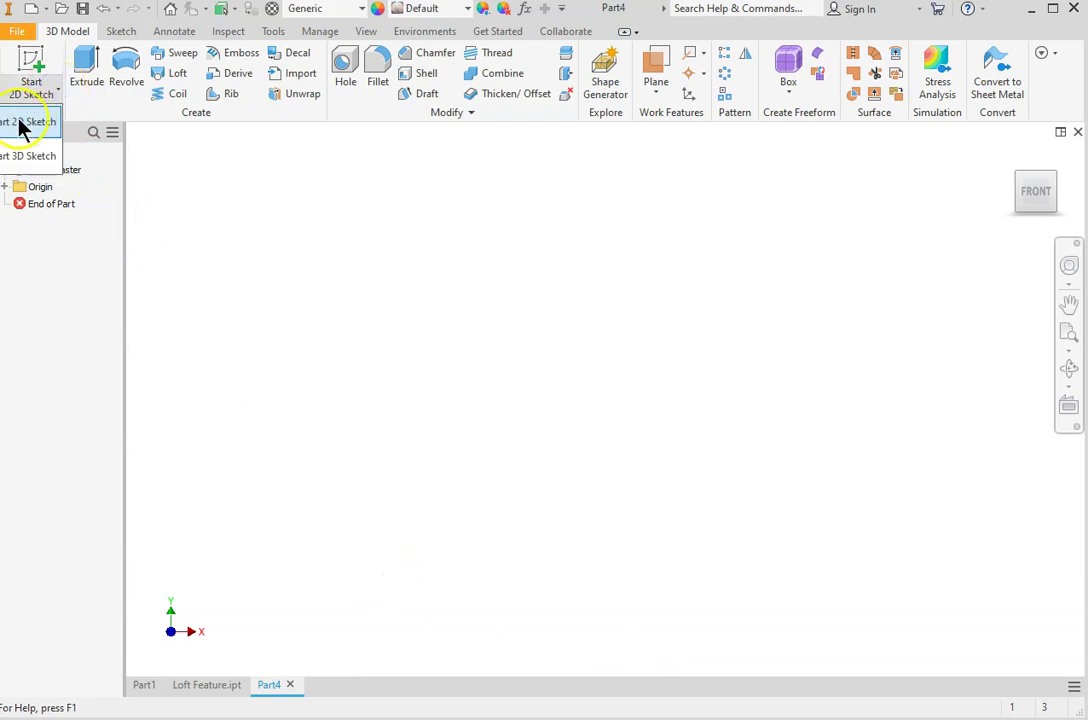
{"action": "left_click", "coordinate": [22, 121]}
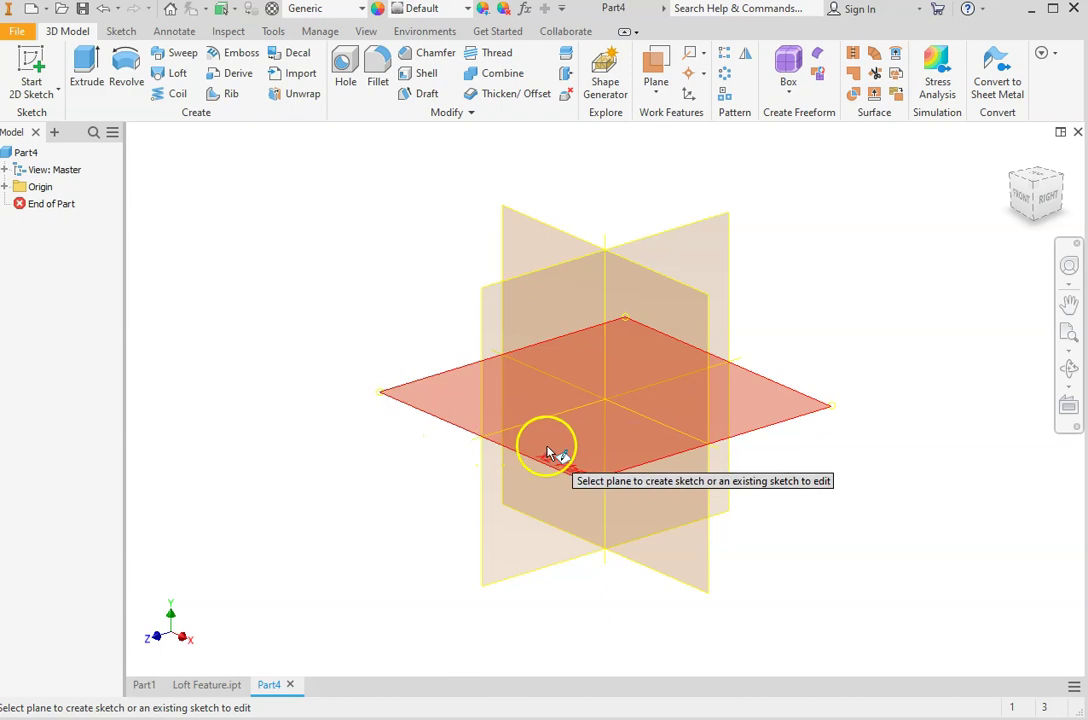
{"action": "left_click", "coordinate": [764, 413]}
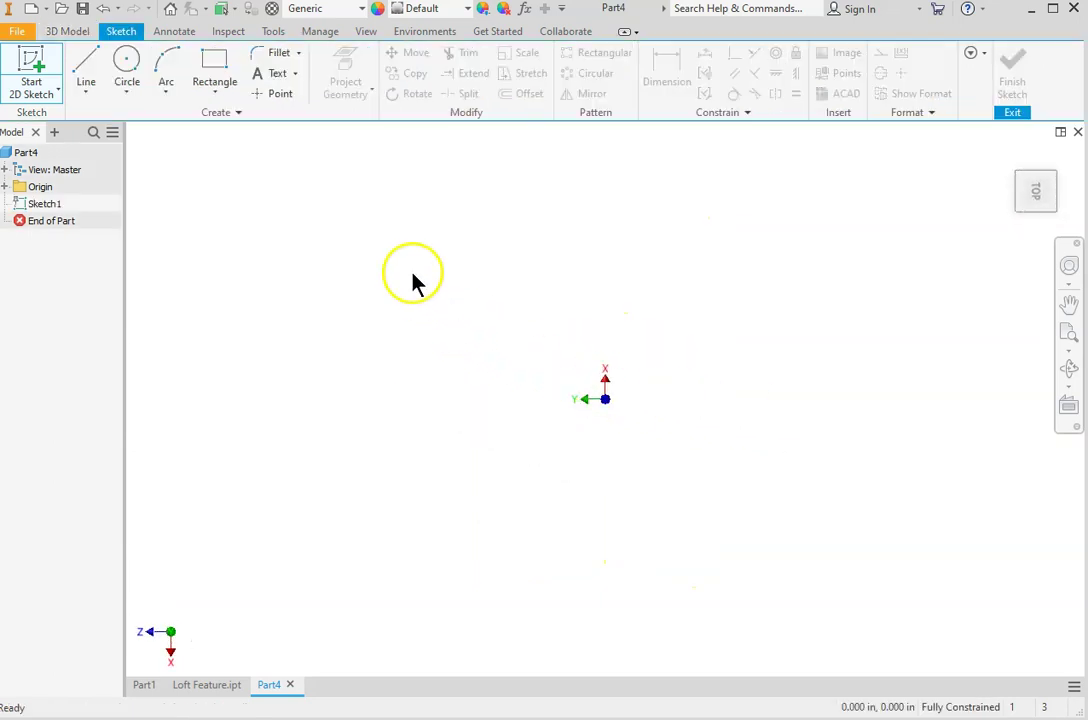
- Sketch a two-point center rectangle about 1.02 in wide, centred on the origin
{"action": "left_click", "coordinate": [215, 90]}
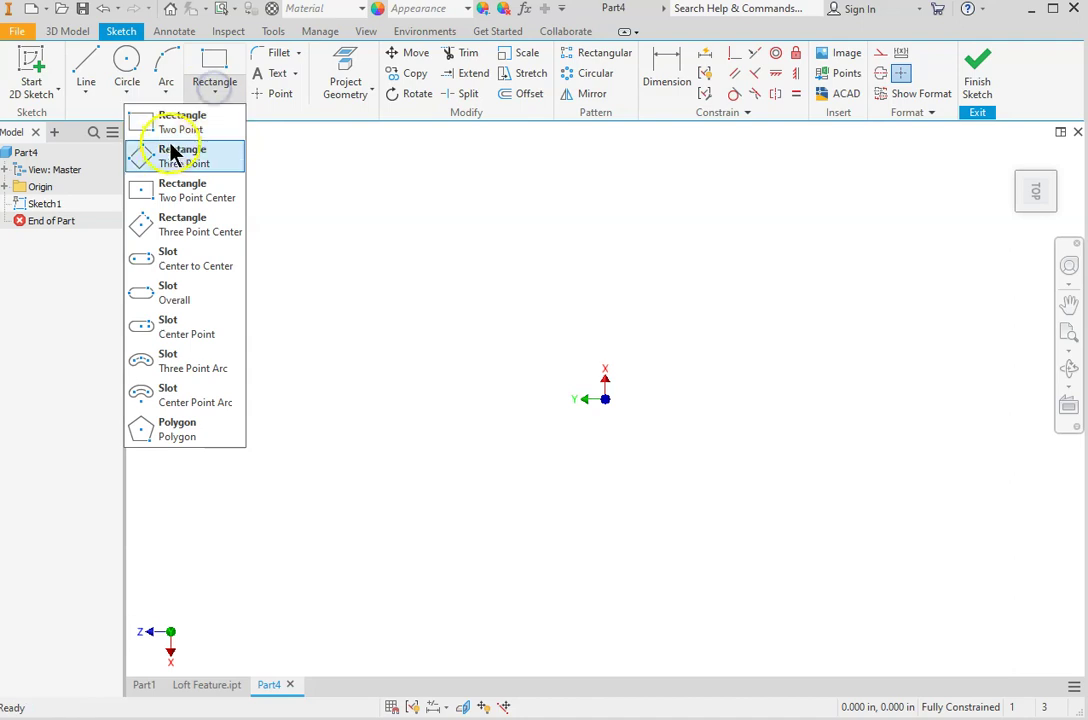
{"action": "left_click", "coordinate": [170, 199]}
{"action": "left_click", "coordinate": [605, 399]}
{"action": "left_click", "coordinate": [814, 244]}
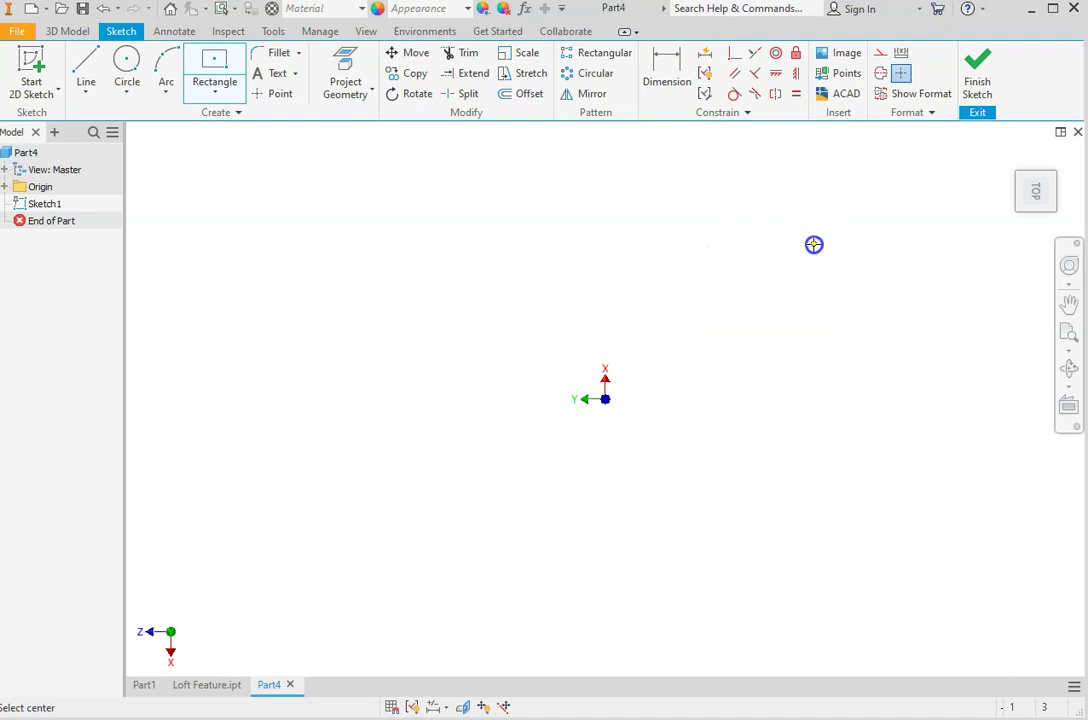
- Dimension the rectangle's upper edge and set its length to 2.5 in
{"action": "left_click", "coordinate": [643, 106]}
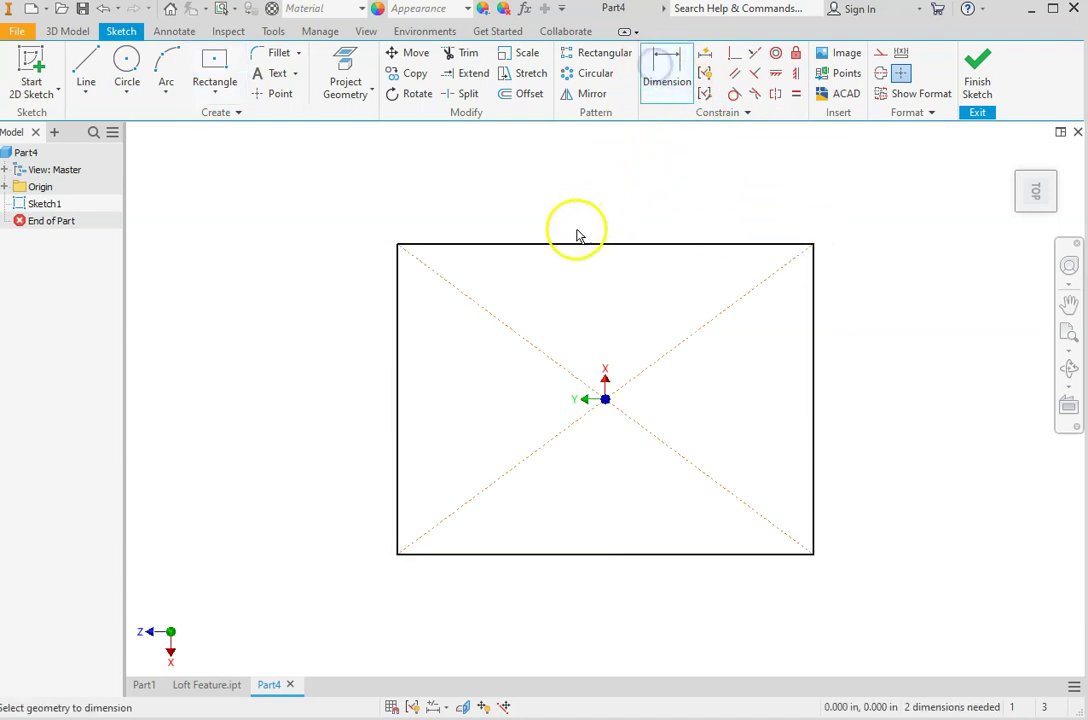
{"action": "left_click", "coordinate": [578, 244]}
{"action": "left_click", "coordinate": [578, 190]}
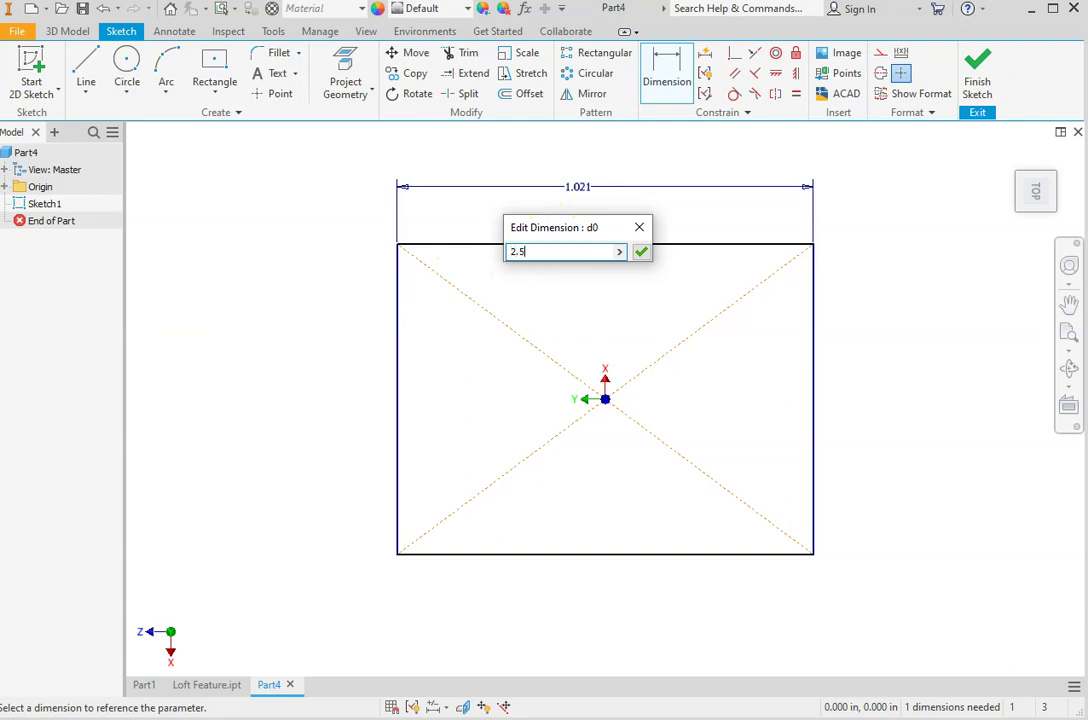
{"action": "left_click", "coordinate": [641, 252]}
- Apply an Equal constraint between the rectangle's upper edge and an adjacent vertical side, and finish the sketch
{"action": "scroll", "coordinate": [545, 447], "scroll_direction": "down", "scroll_amount": 3}
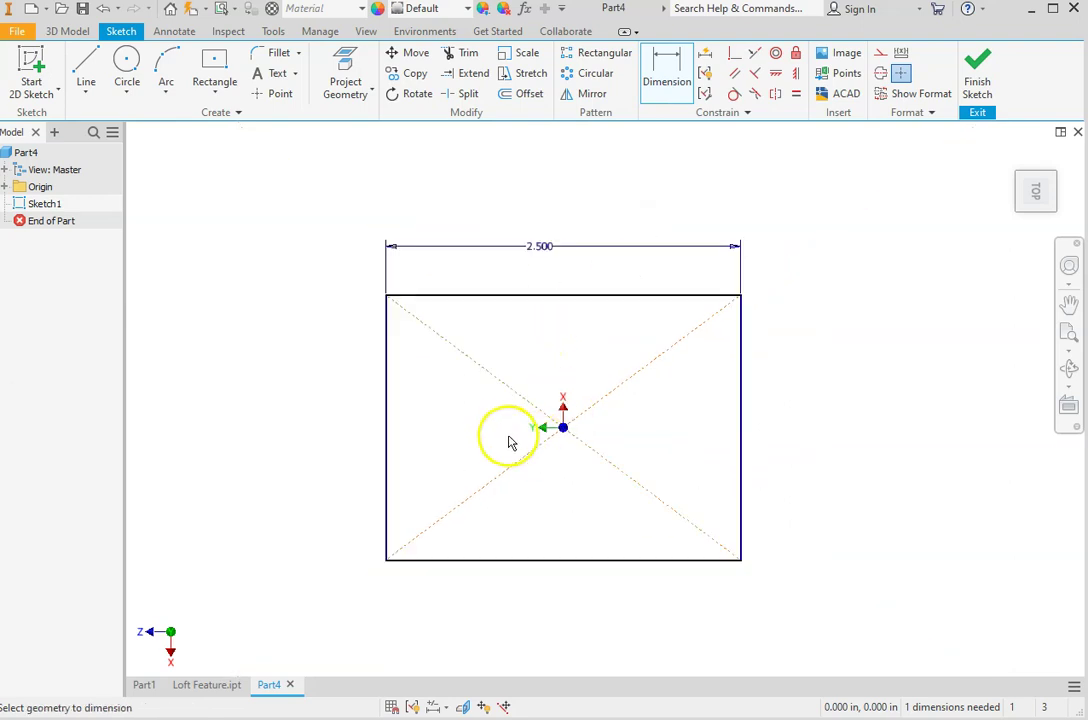
{"action": "scroll", "coordinate": [495, 432], "scroll_direction": "down", "scroll_amount": 1}
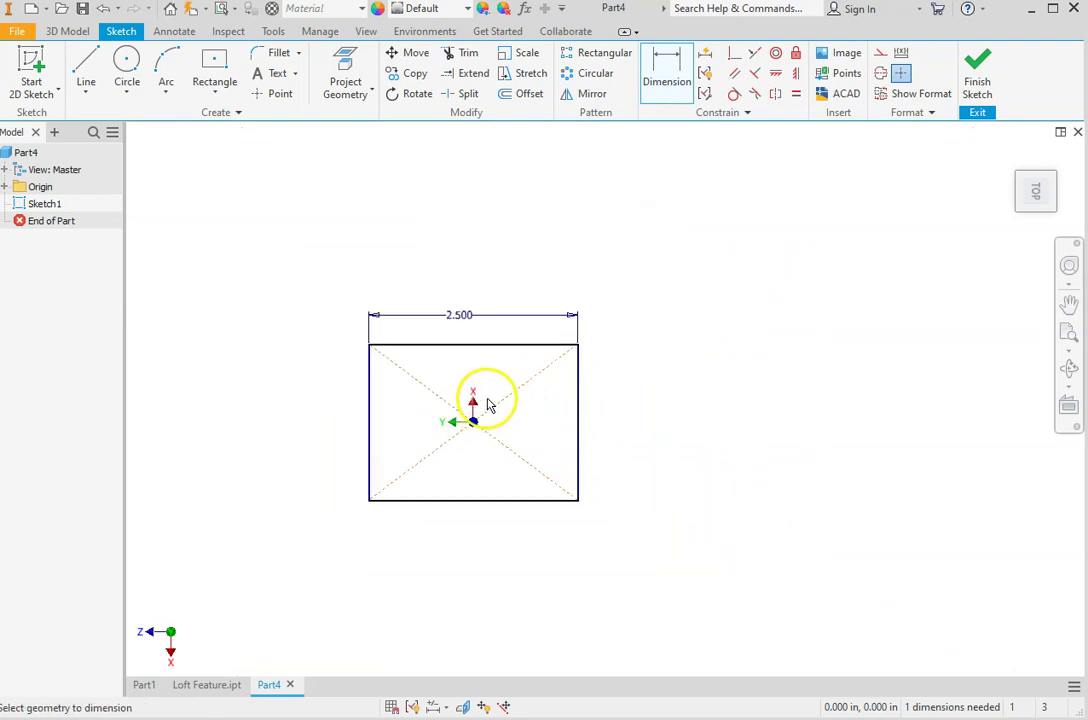
{"action": "scroll", "coordinate": [486, 403], "scroll_direction": "up", "scroll_amount": 3}
{"action": "scroll", "coordinate": [486, 401], "scroll_direction": "down", "scroll_amount": 2}
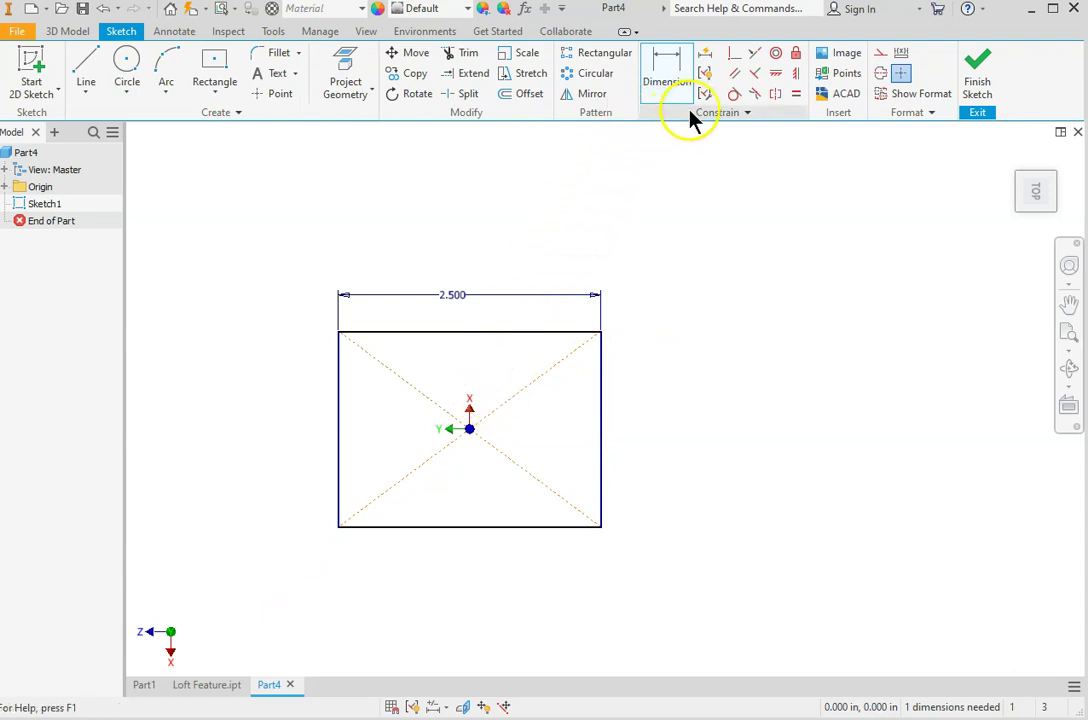
{"action": "left_click", "coordinate": [796, 94]}
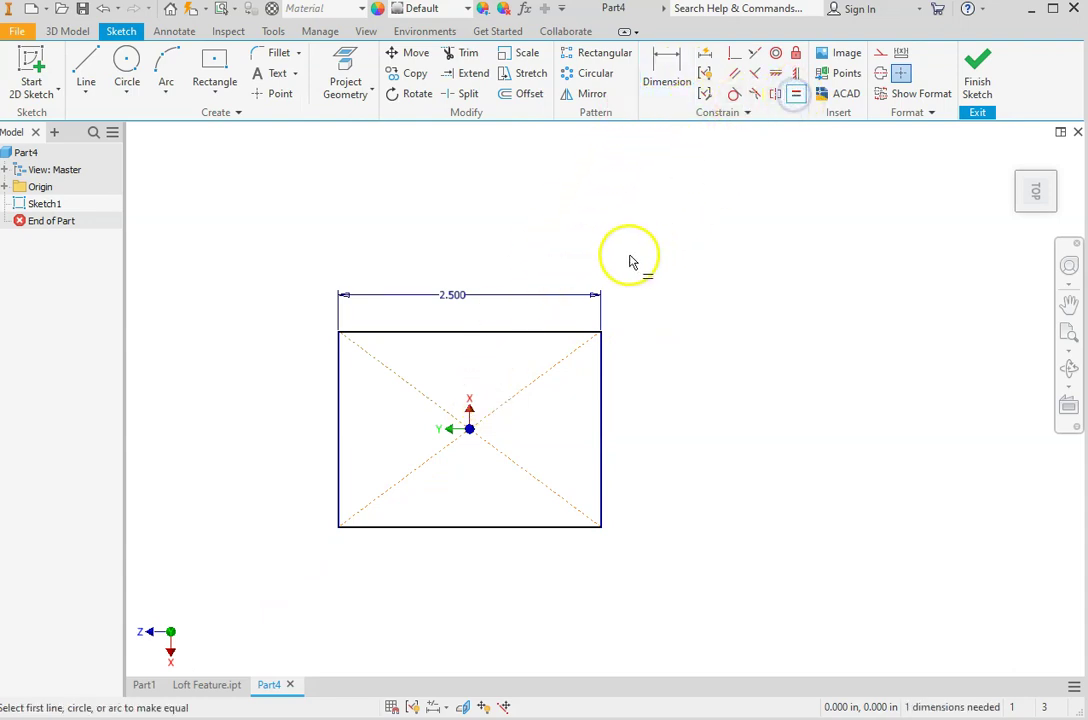
{"action": "left_click", "coordinate": [551, 332]}
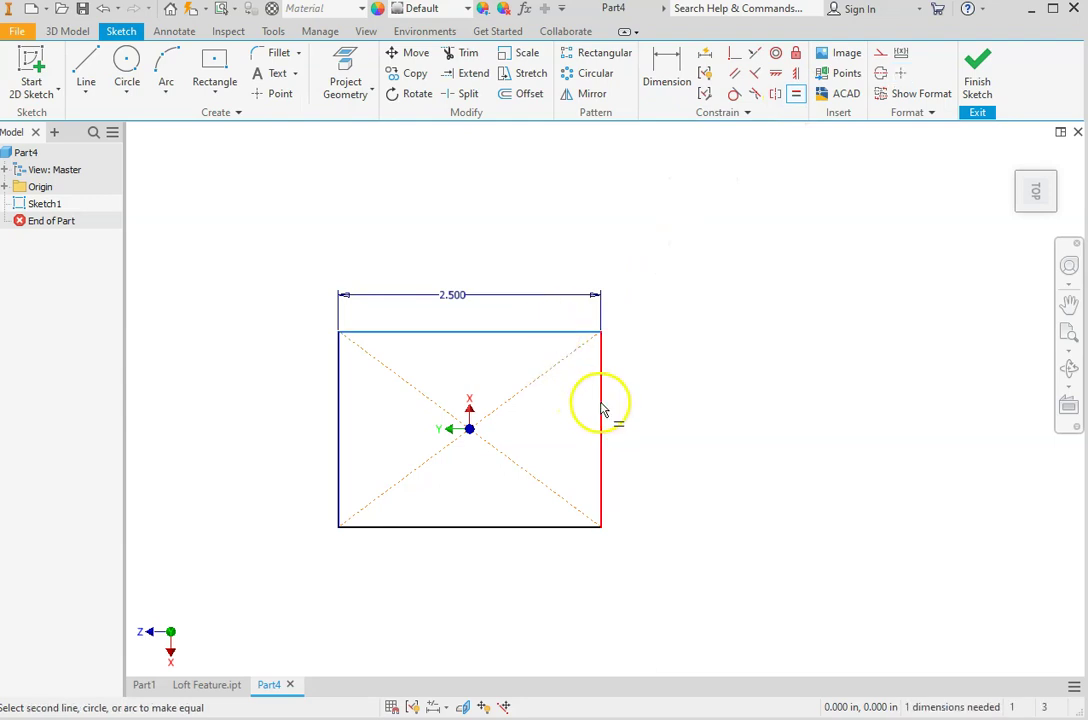
{"action": "left_click", "coordinate": [601, 403]}
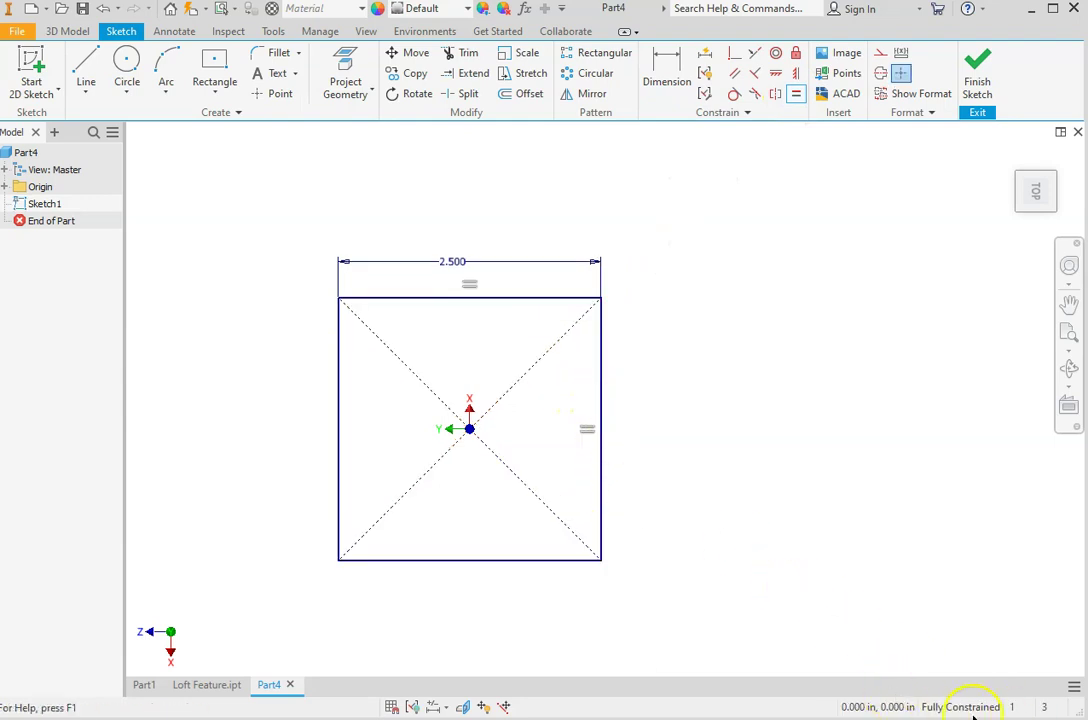
{"action": "left_click", "coordinate": [977, 77]}
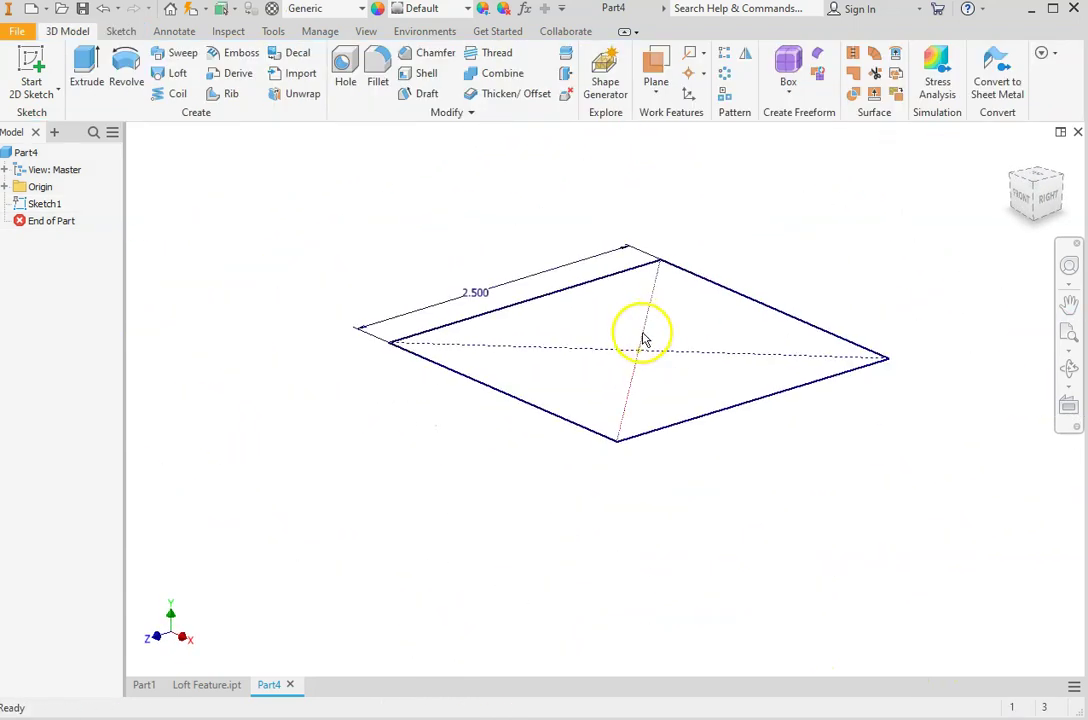
- Create a work plane offset 2 in above the XZ origin plane
{"action": "middle_click_drag", "start_coordinate": [643, 338], "coordinate": [603, 375]}
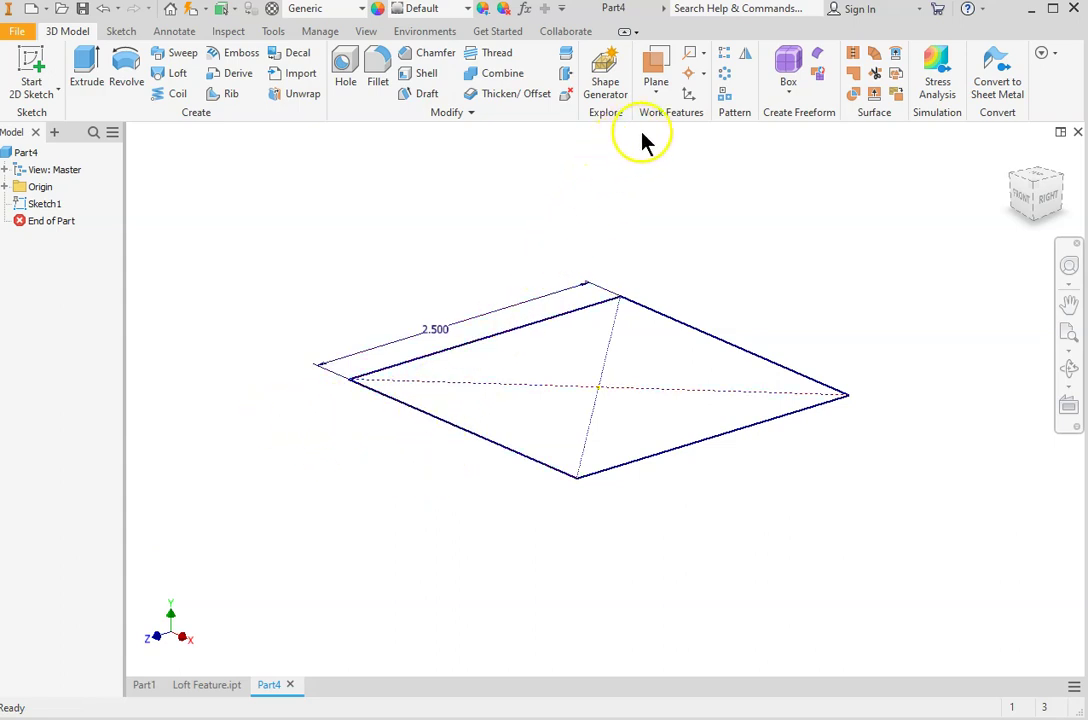
{"action": "left_click", "coordinate": [658, 92]}
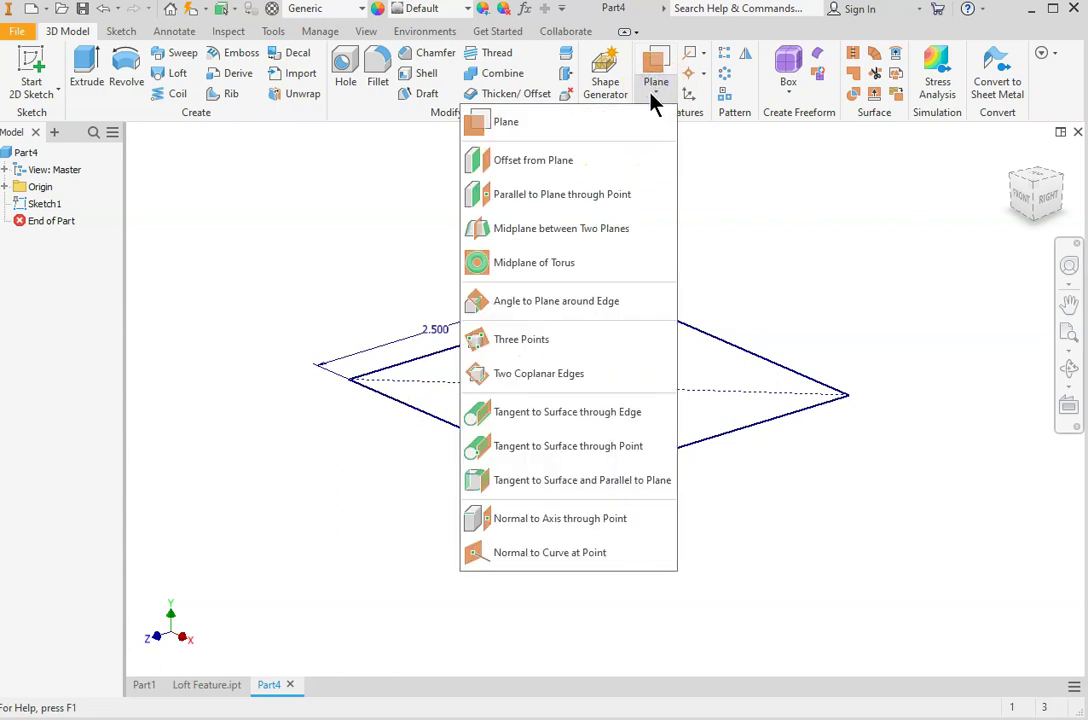
{"action": "left_click", "coordinate": [532, 170]}
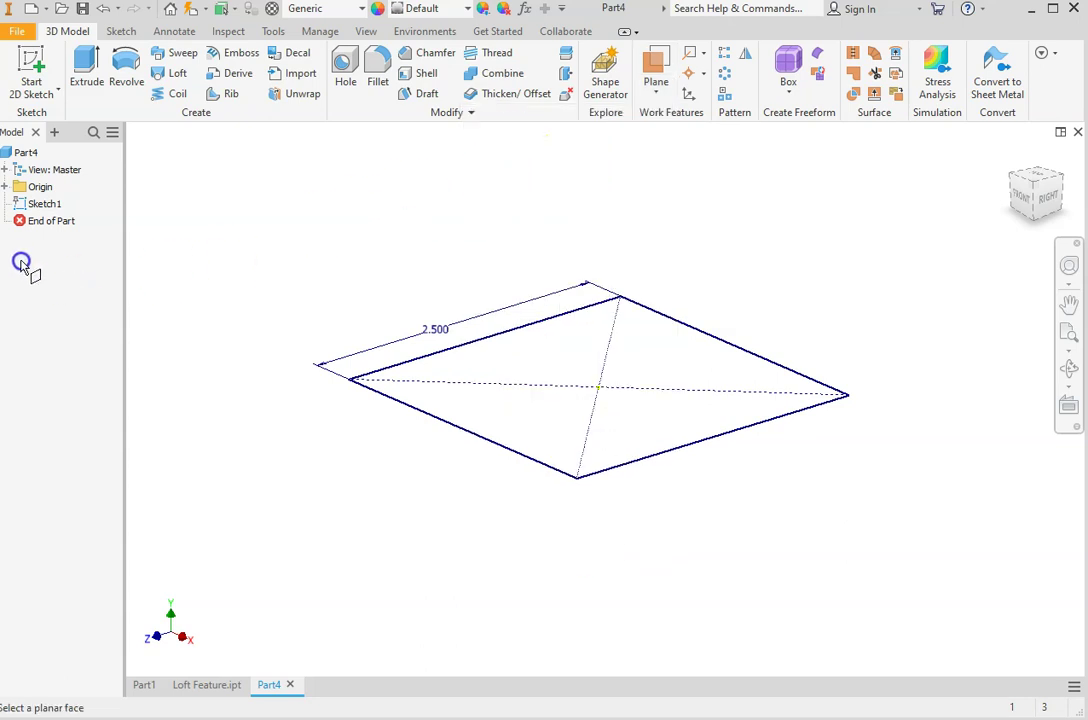
{"action": "left_click", "coordinate": [7, 187]}
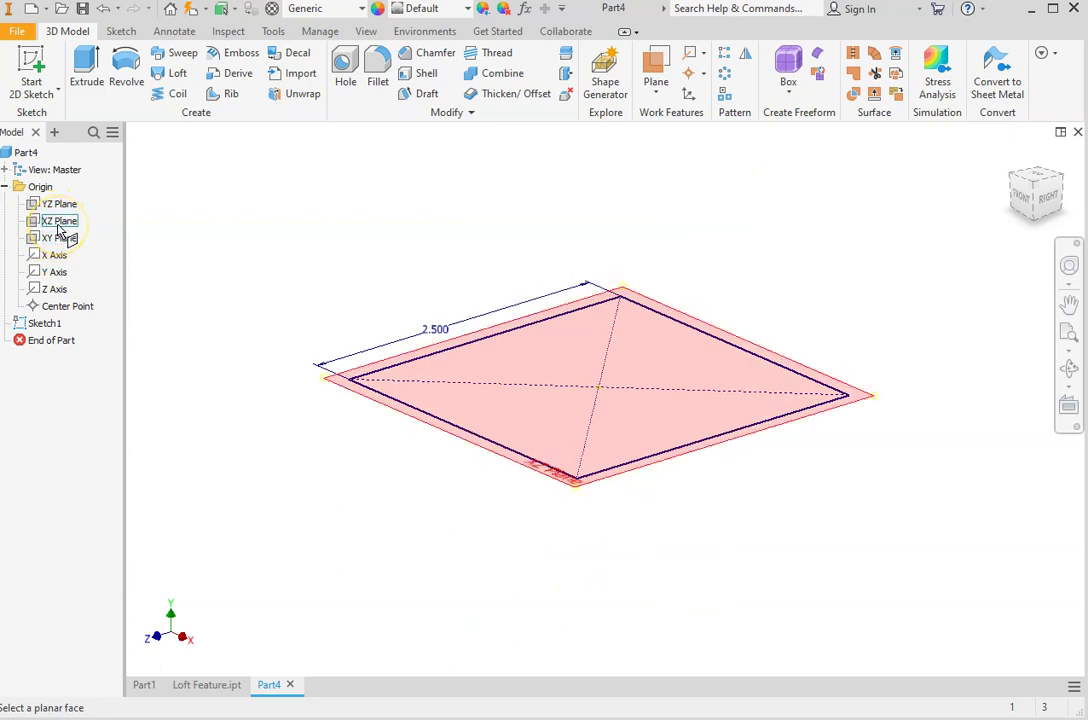
{"action": "left_click", "coordinate": [58, 226]}
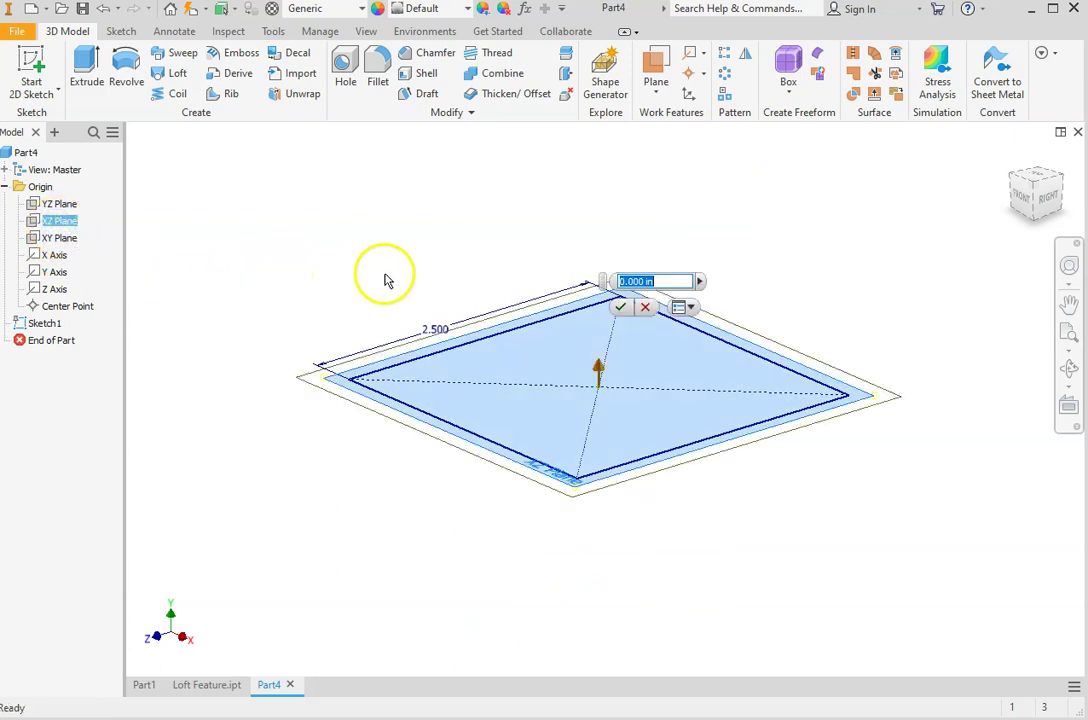
{"action": "left_click", "coordinate": [660, 283]}
{"action": "left_click_drag", "start_coordinate": [660, 283], "coordinate": [545, 330]}
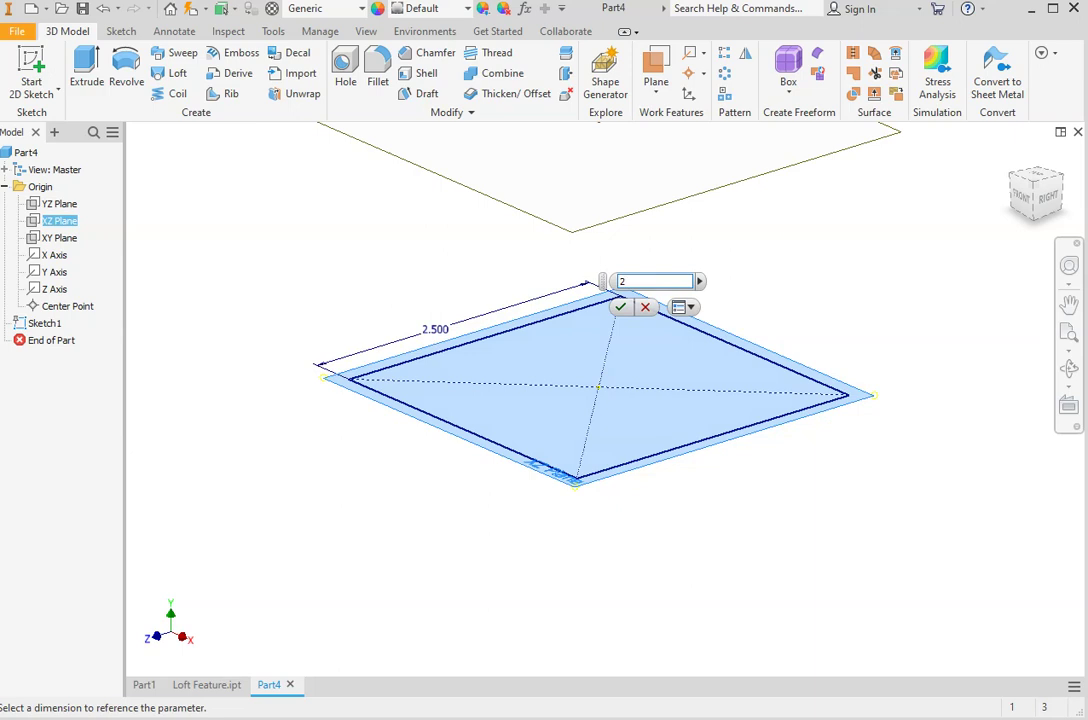
{"action": "left_click", "coordinate": [477, 369]}
{"action": "left_click", "coordinate": [620, 307]}
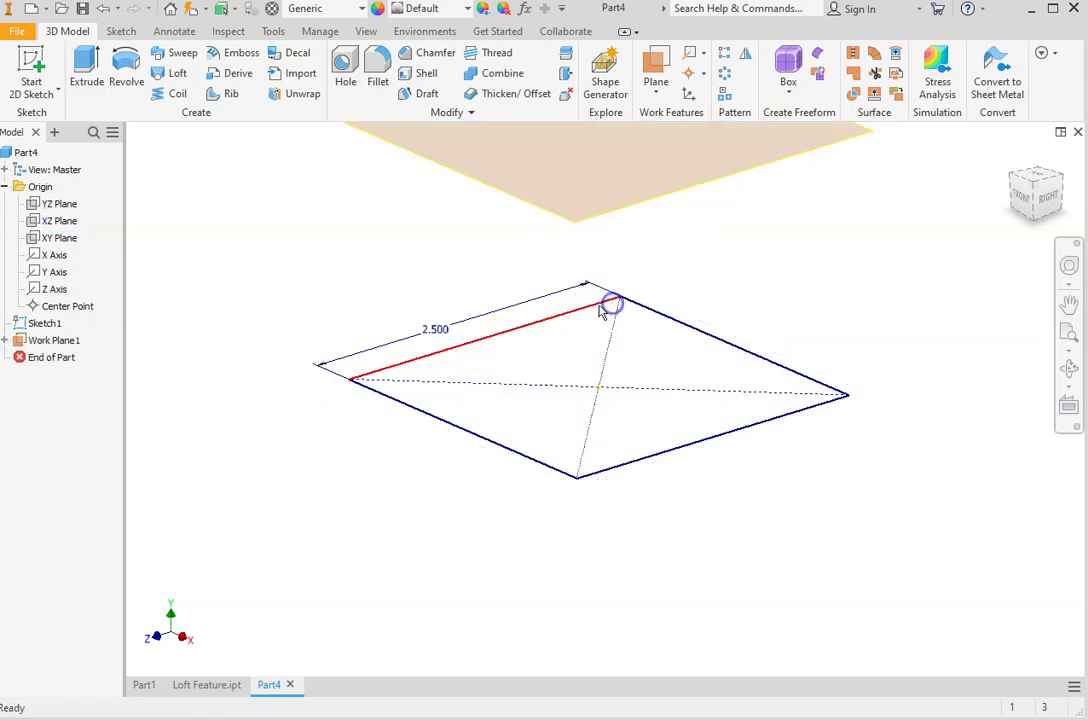
- Start a new 2D sketch on the offset work plane above the square
{"action": "middle_click_drag", "start_coordinate": [379, 387], "coordinate": [419, 497]}
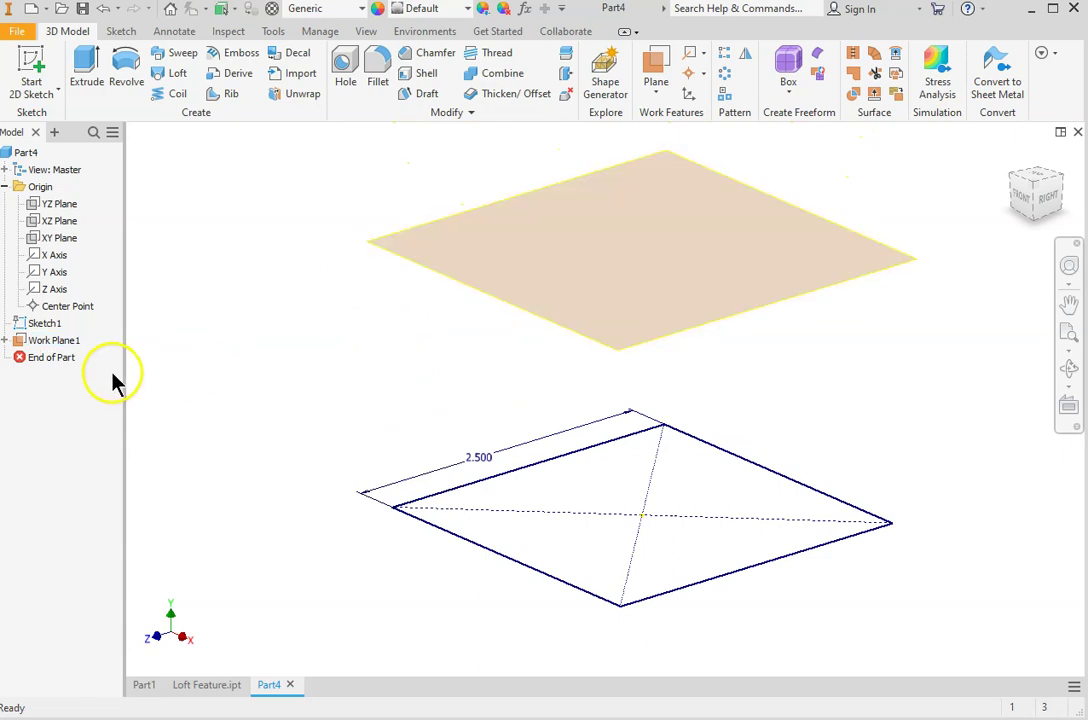
{"action": "right_click", "coordinate": [44, 342]}
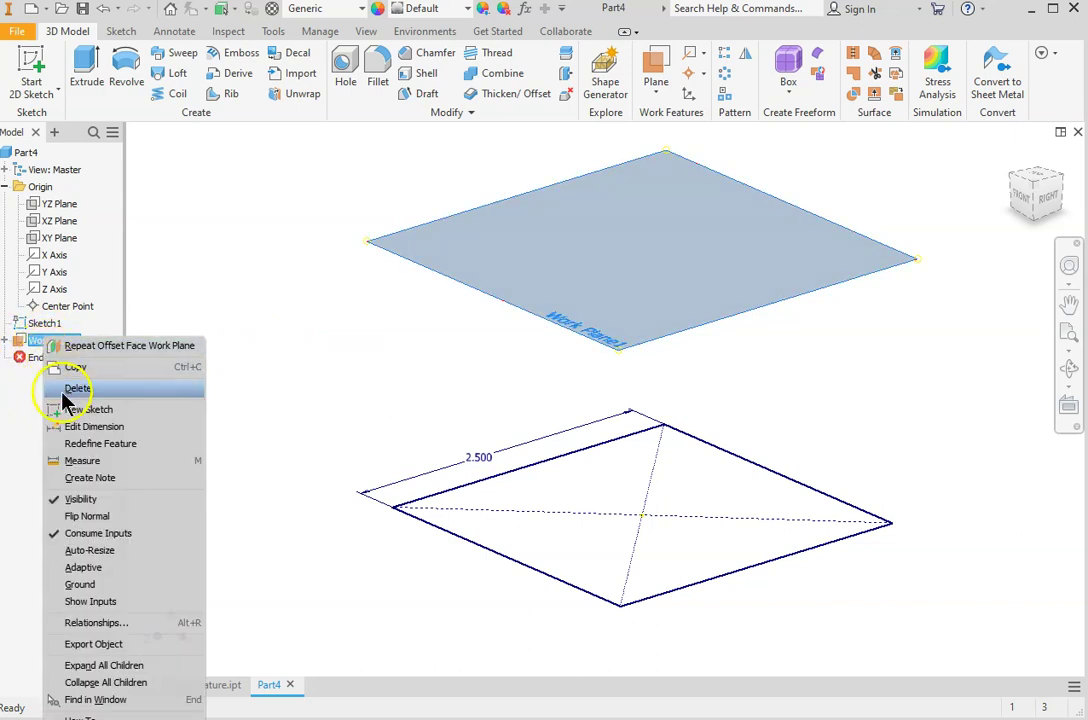
{"action": "left_click", "coordinate": [88, 411]}
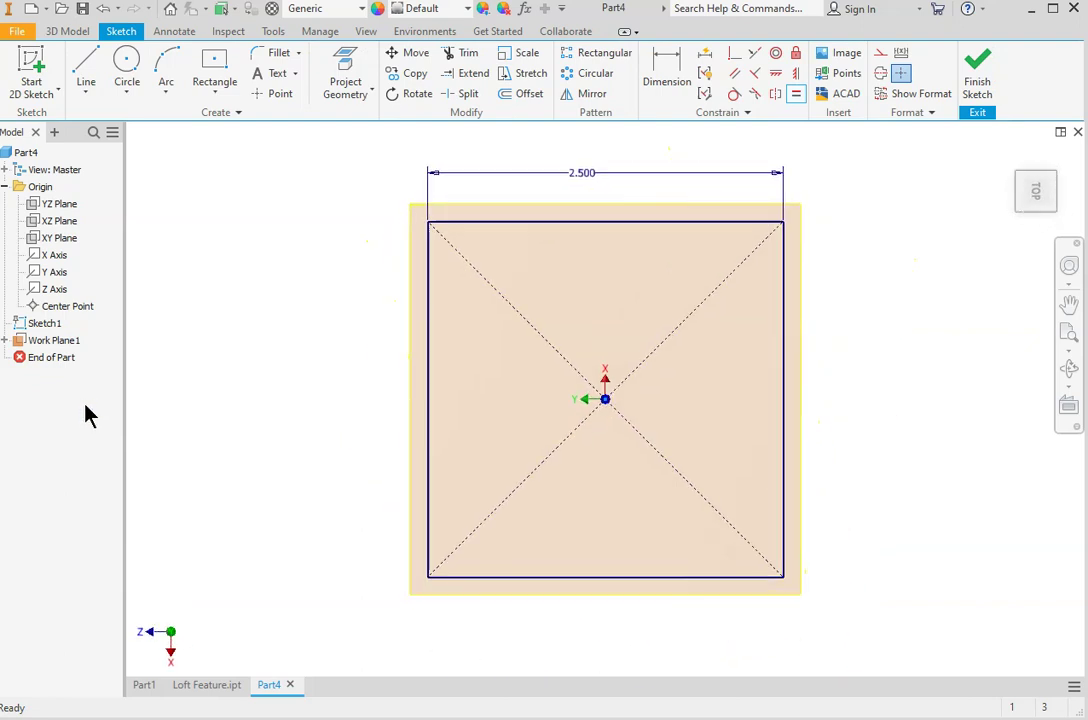
- Sketch a two-point center rectangle about 1.63 in wide, centred on the origin inside the 2.5 in square
{"action": "left_click", "coordinate": [214, 90]}
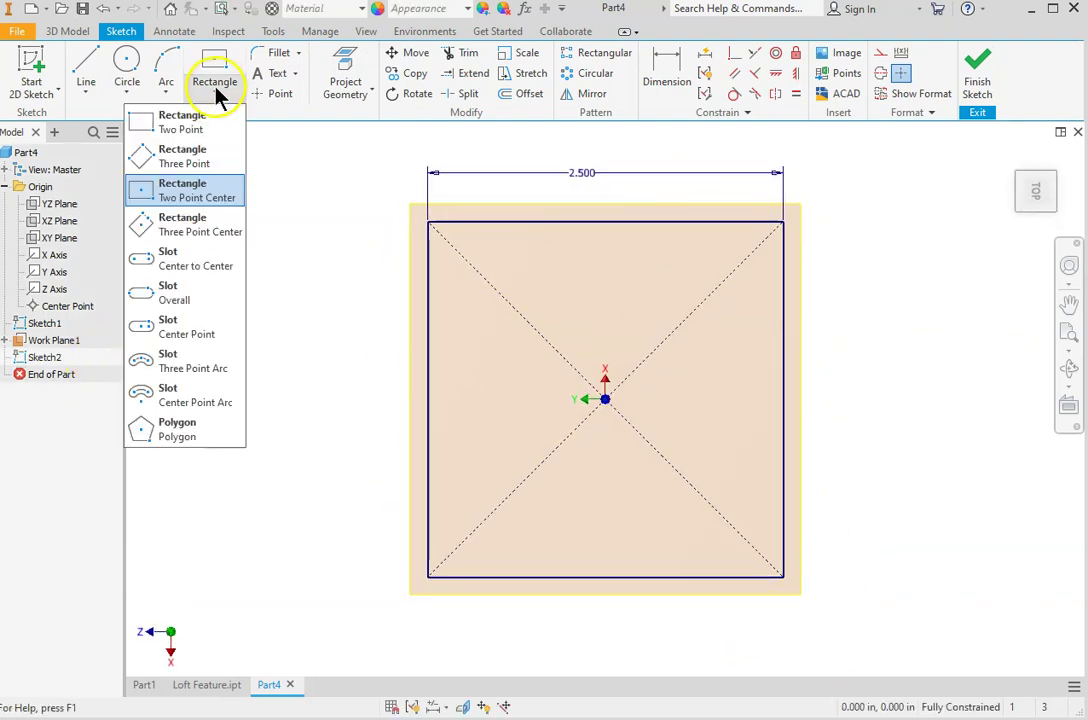
{"action": "left_click", "coordinate": [167, 197]}
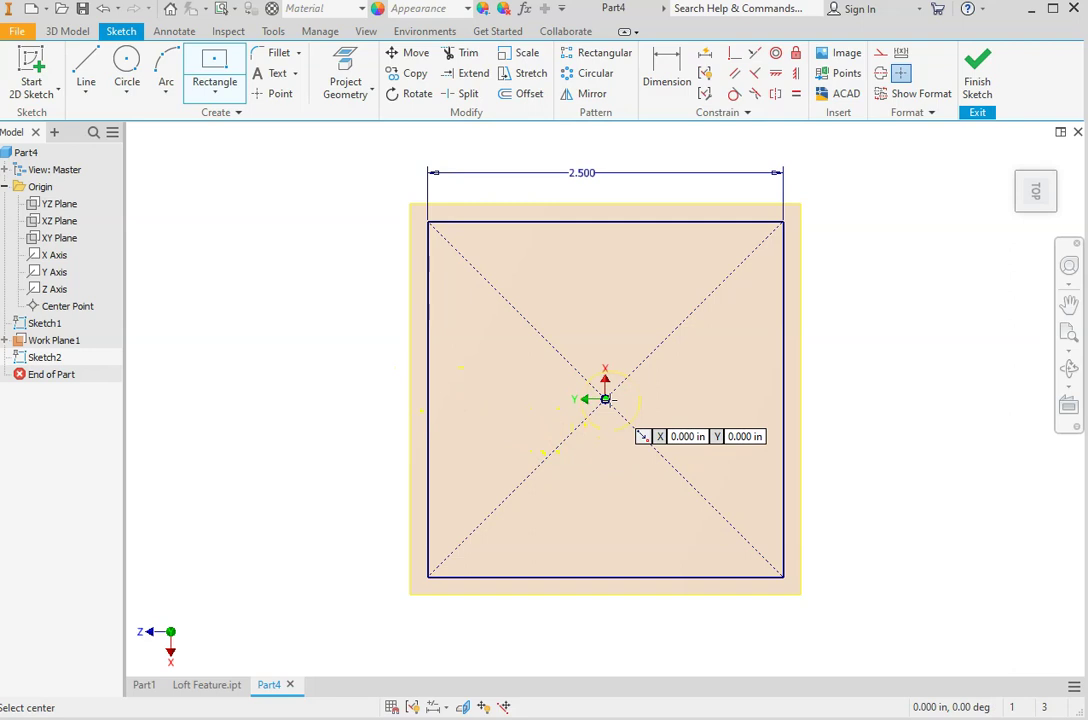
{"action": "left_click", "coordinate": [605, 399]}
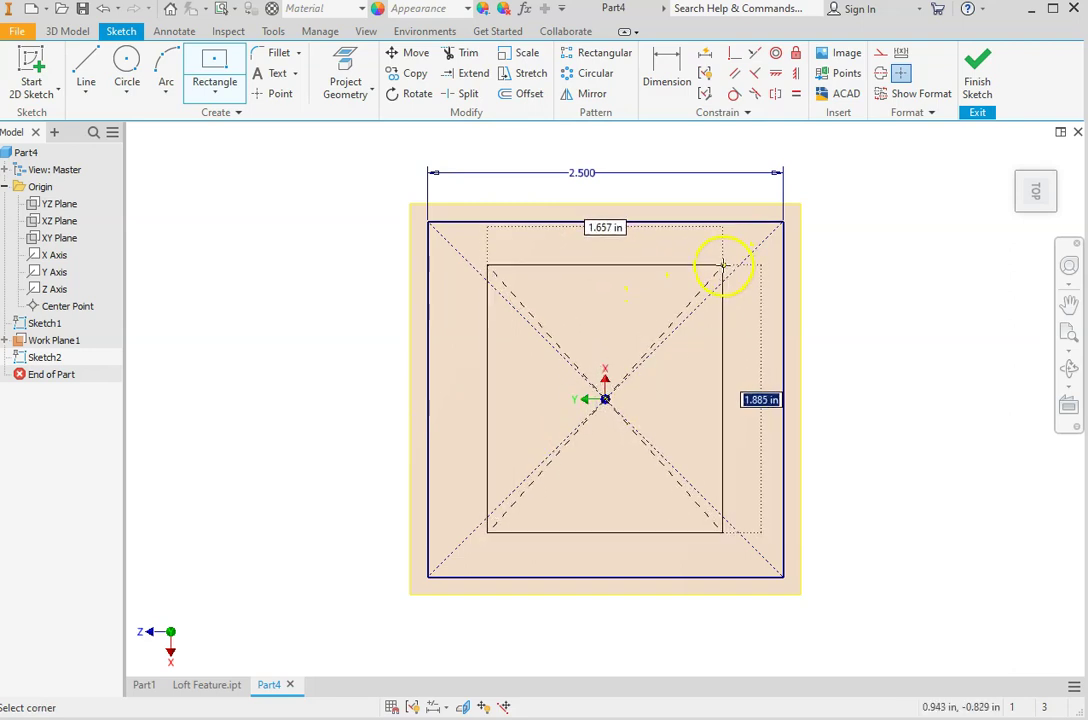
{"action": "left_click", "coordinate": [722, 265]}
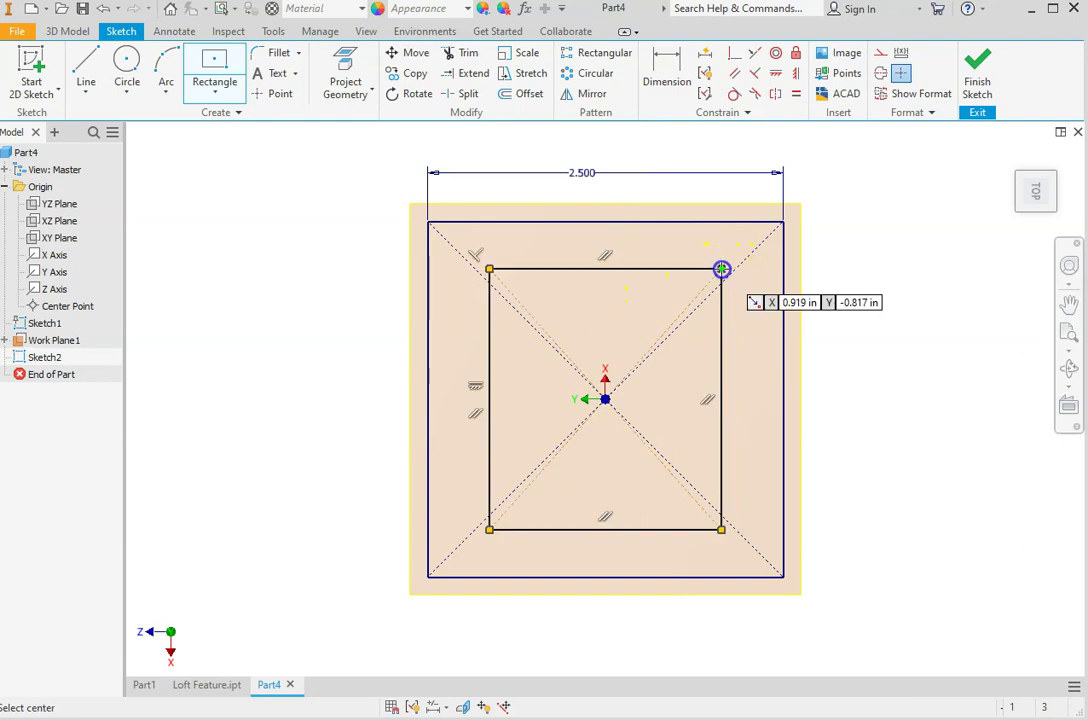
- Dimension the inner rectangle's upper edge and set its length to 1 in
{"action": "left_click", "coordinate": [666, 80]}
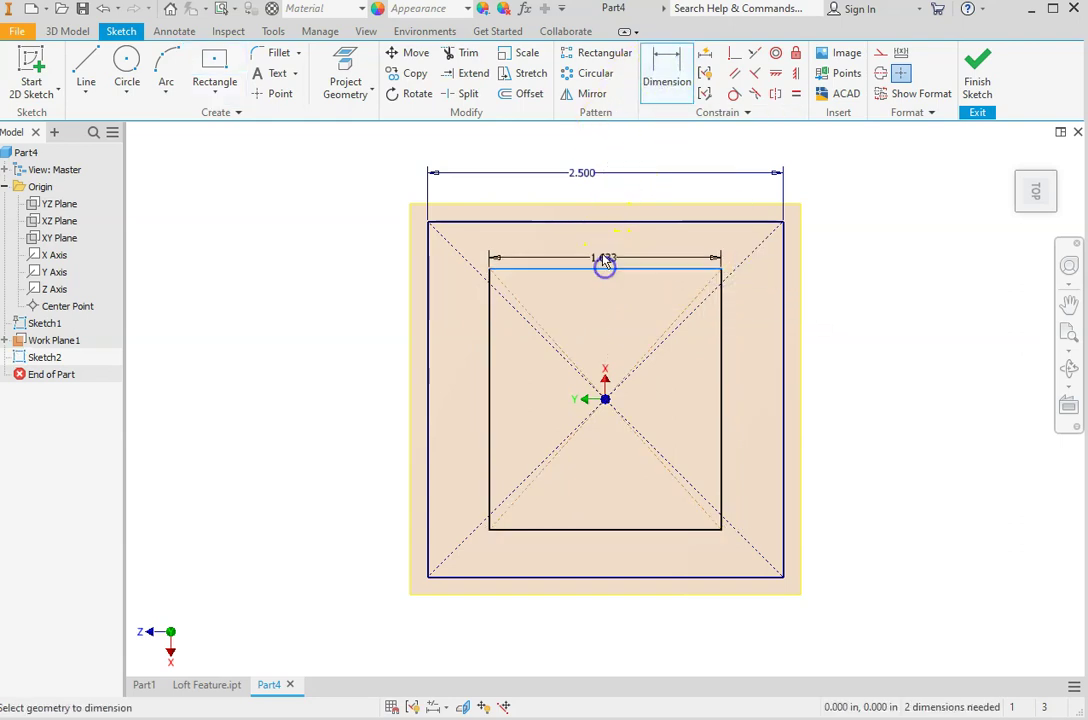
{"action": "left_click", "coordinate": [590, 248]}
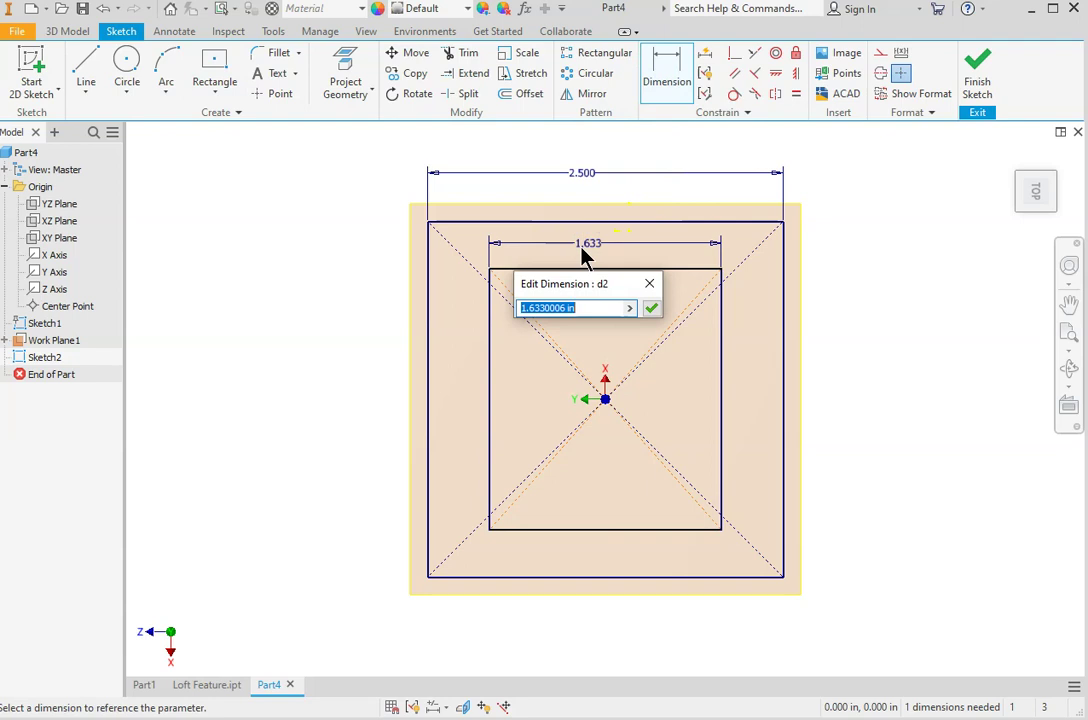
{"action": "type", "text": "1"}
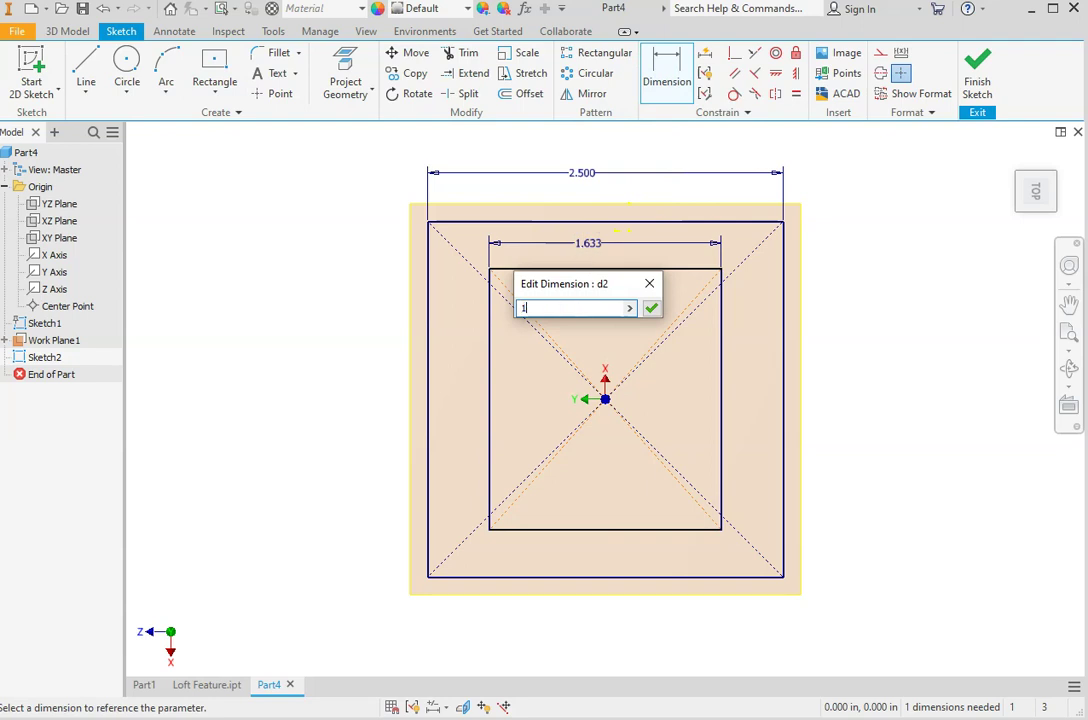
{"action": "left_click", "coordinate": [651, 308]}
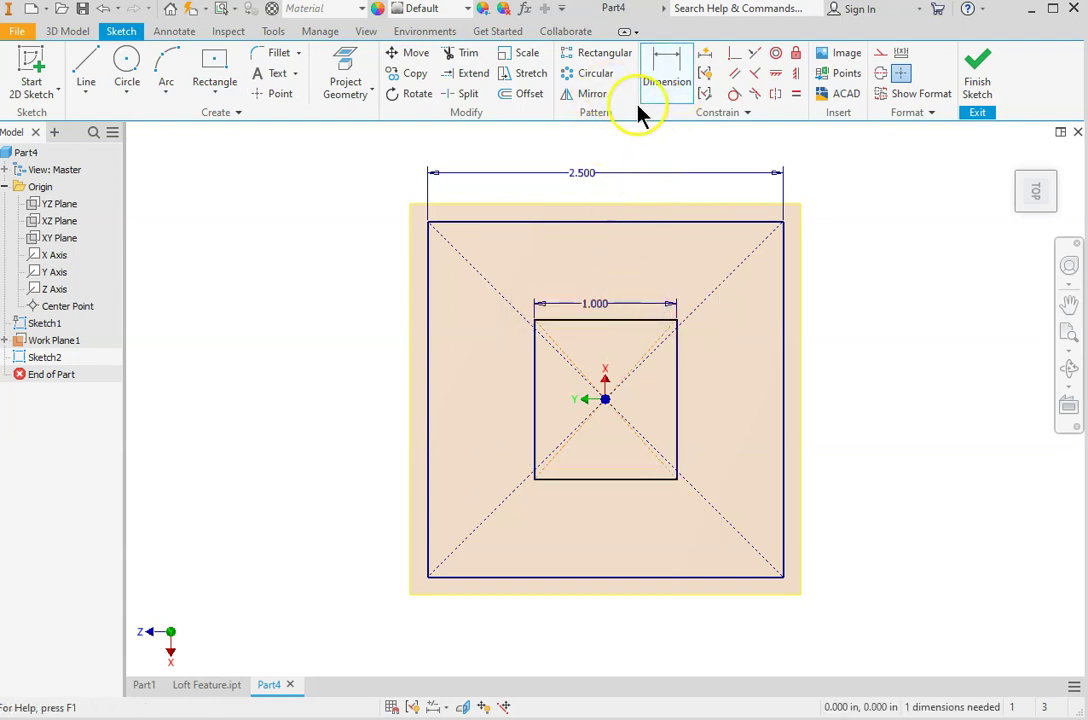
- Make the inner rectangle's adjacent sides equal with an Equal constraint and finish the sketch
{"action": "left_click", "coordinate": [796, 94]}
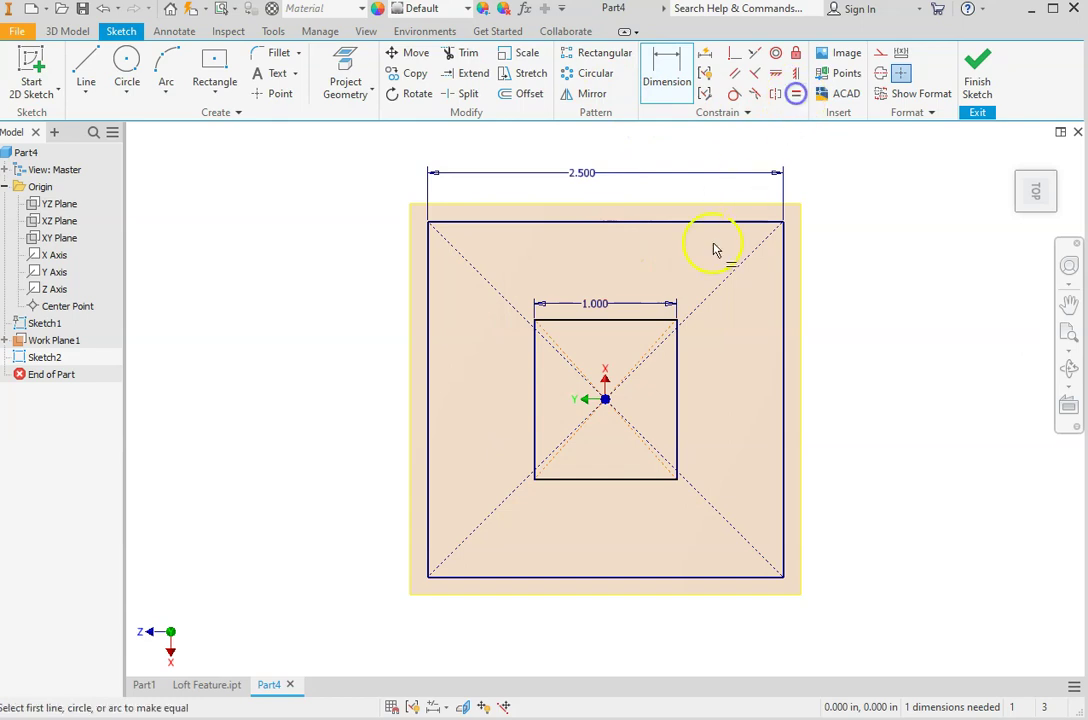
{"action": "left_click", "coordinate": [640, 320]}
{"action": "left_click", "coordinate": [678, 383]}
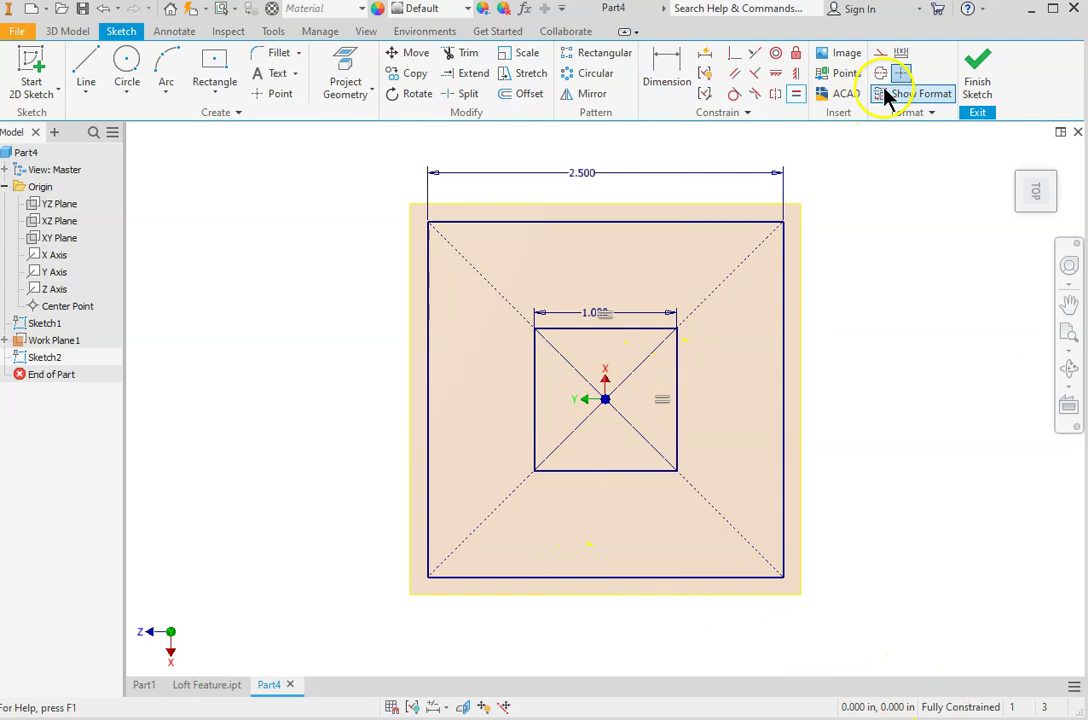
{"action": "left_click", "coordinate": [985, 85]}
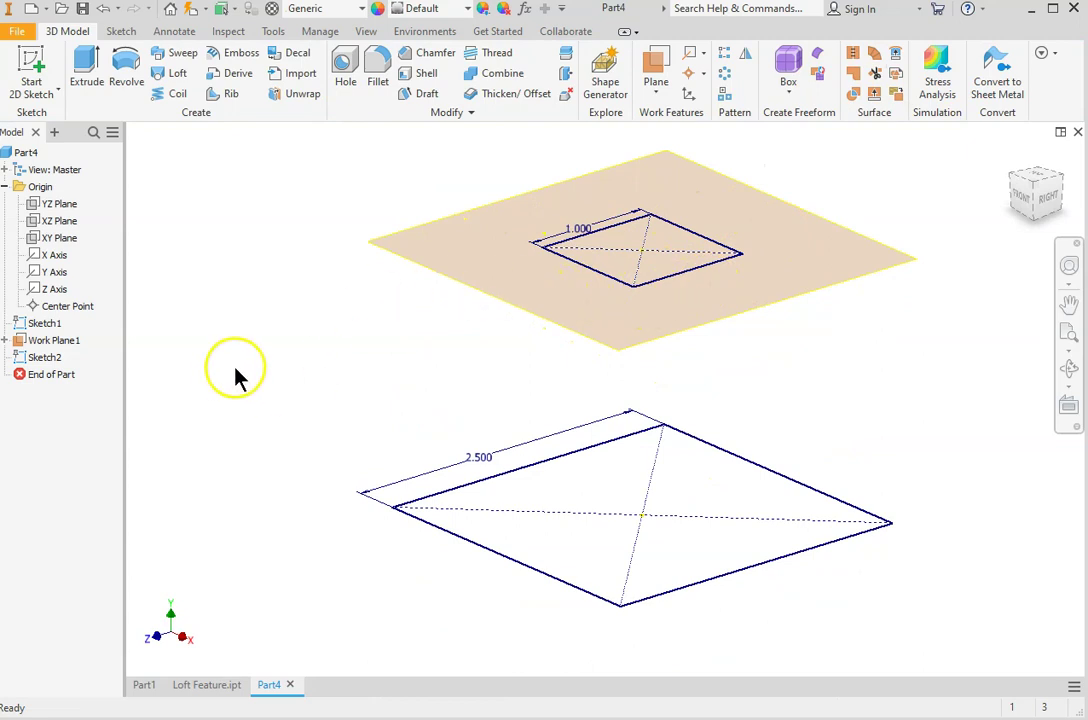
- Turn off the visibility of the offset work plane
{"action": "left_click", "coordinate": [54, 344]}
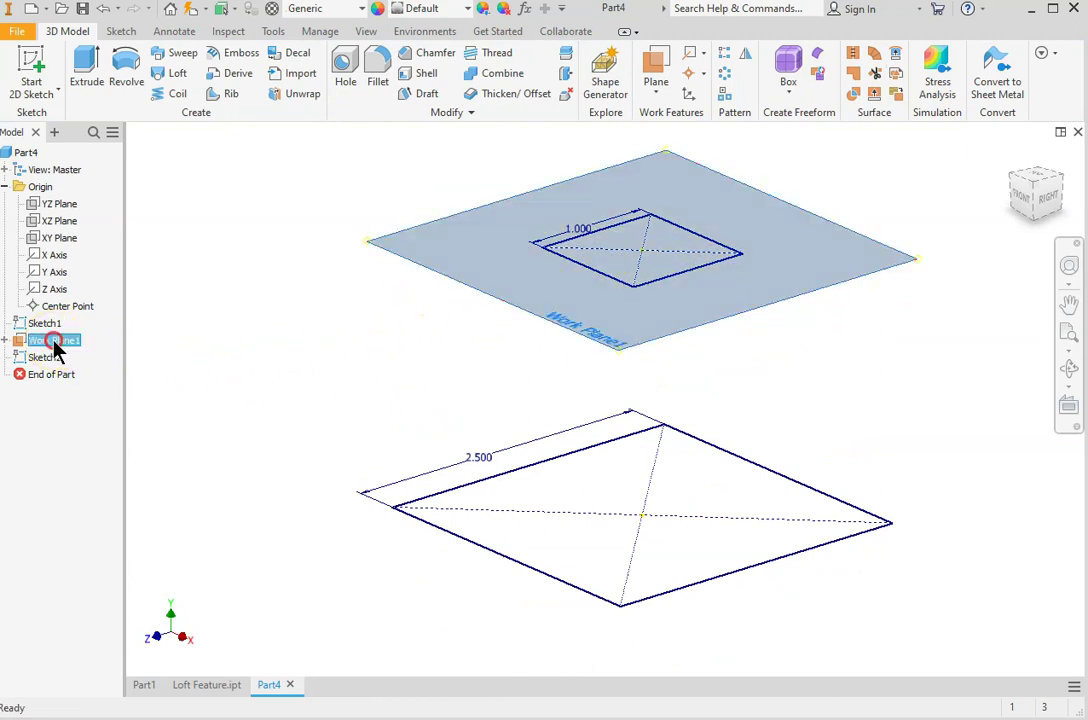
{"action": "right_click", "coordinate": [55, 345]}
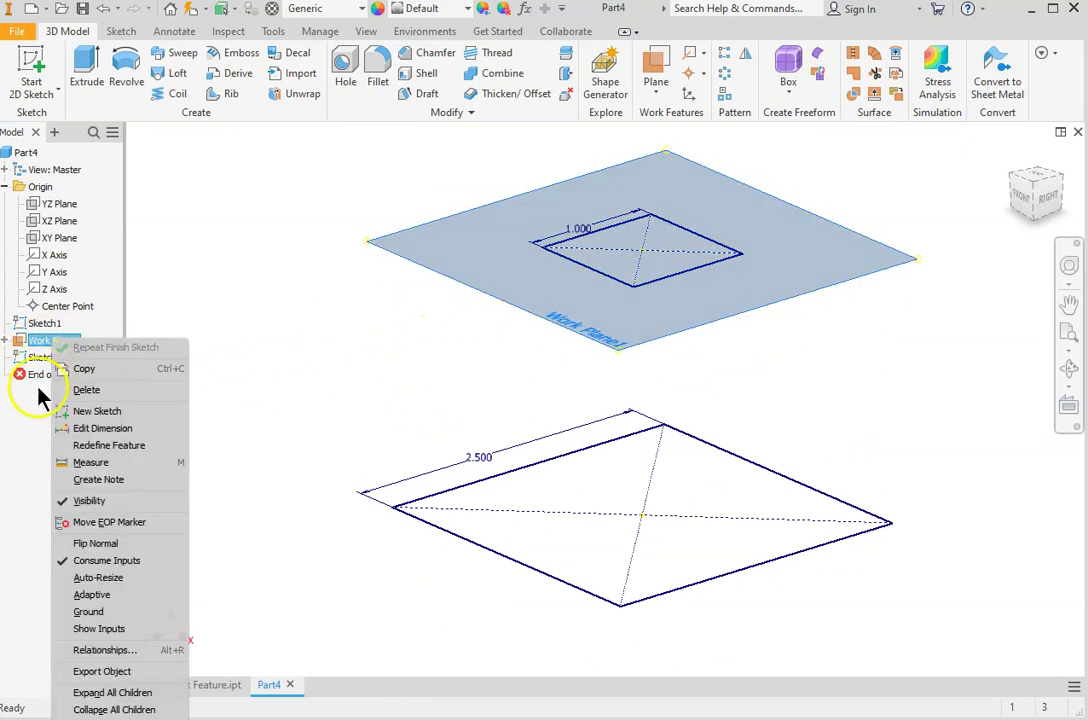
{"action": "left_click", "coordinate": [66, 506]}
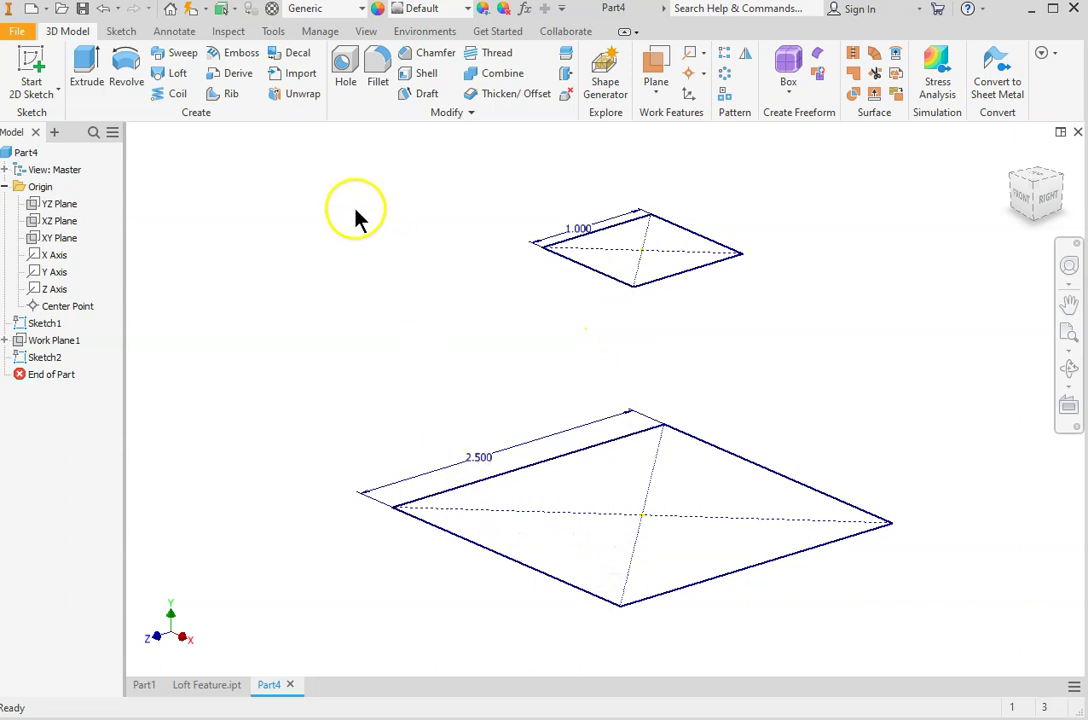
- Loft a solid from the 1 in upper square to the 2.5 in base square
{"action": "left_click", "coordinate": [188, 80]}
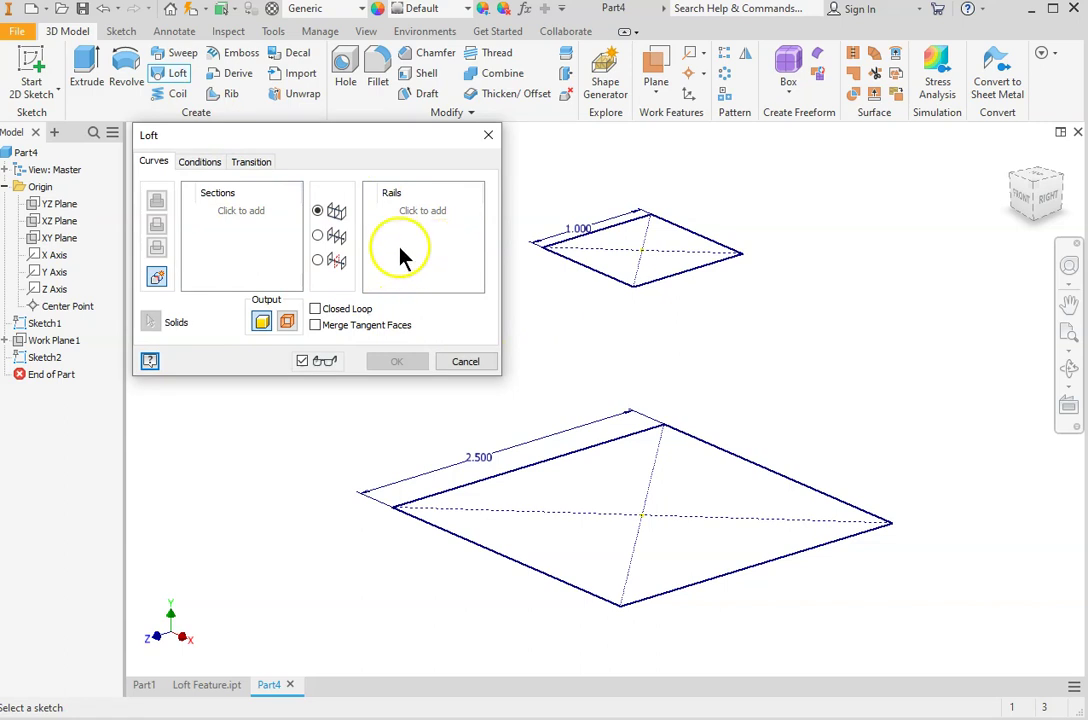
{"action": "left_click", "coordinate": [603, 279]}
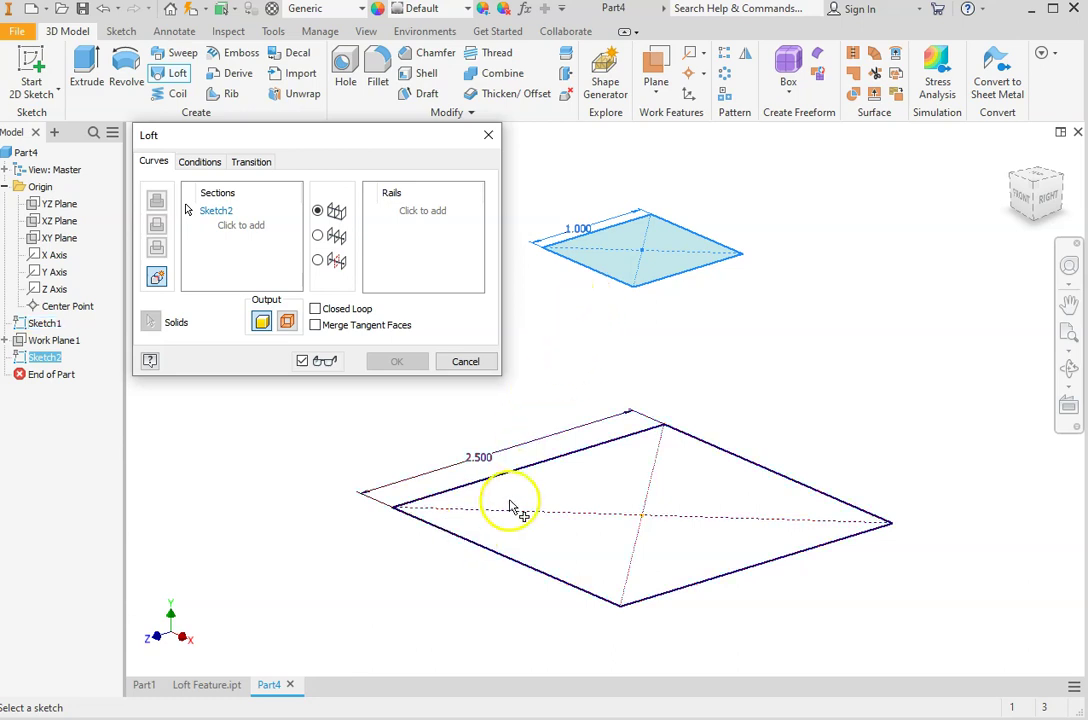
{"action": "left_click", "coordinate": [482, 548]}
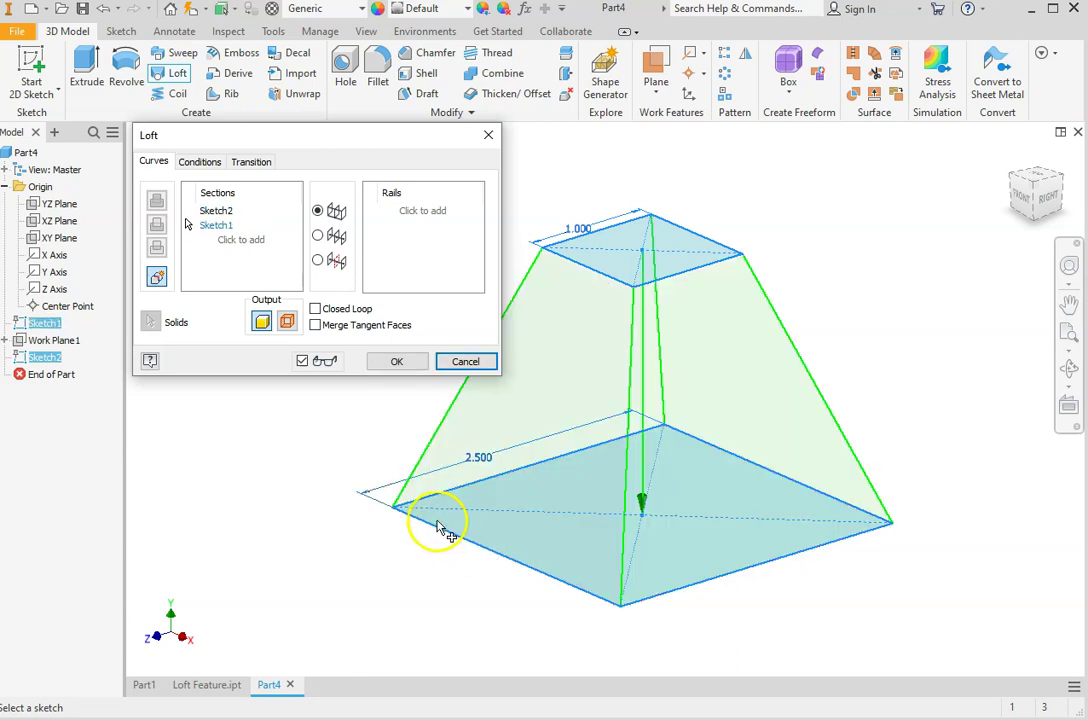
{"action": "left_click", "coordinate": [395, 363]}
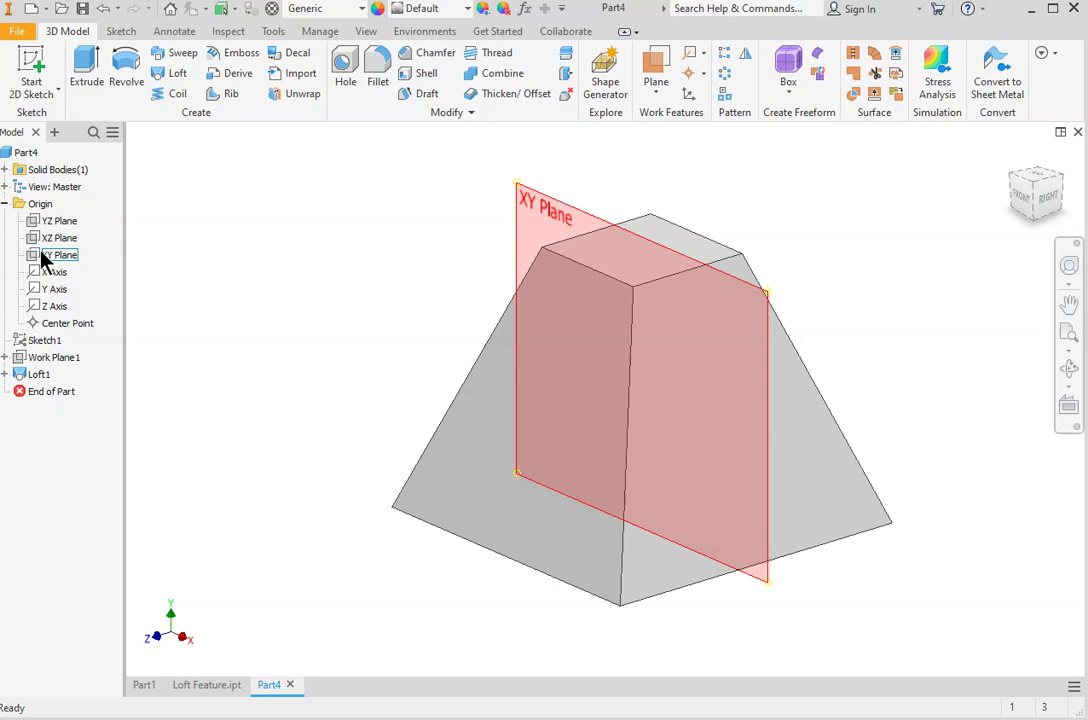
- Start a new 2D sketch on the XY origin plane through the lofted solid
{"action": "left_click", "coordinate": [43, 255]}
{"action": "right_click", "coordinate": [47, 257]}
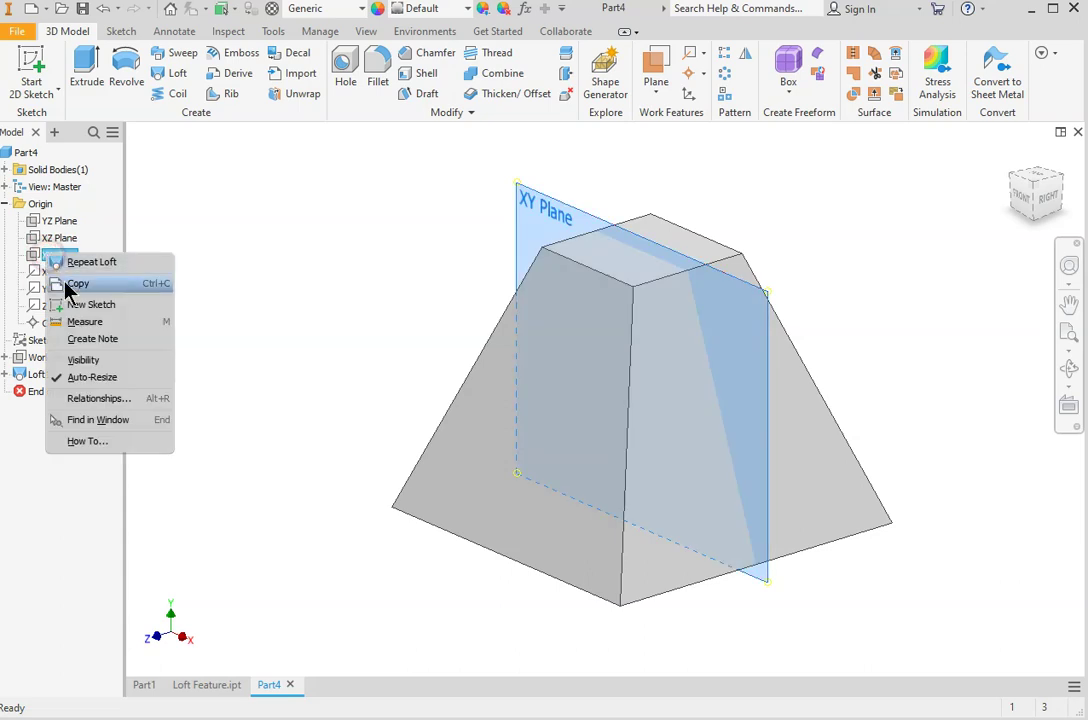
{"action": "left_click", "coordinate": [90, 307]}
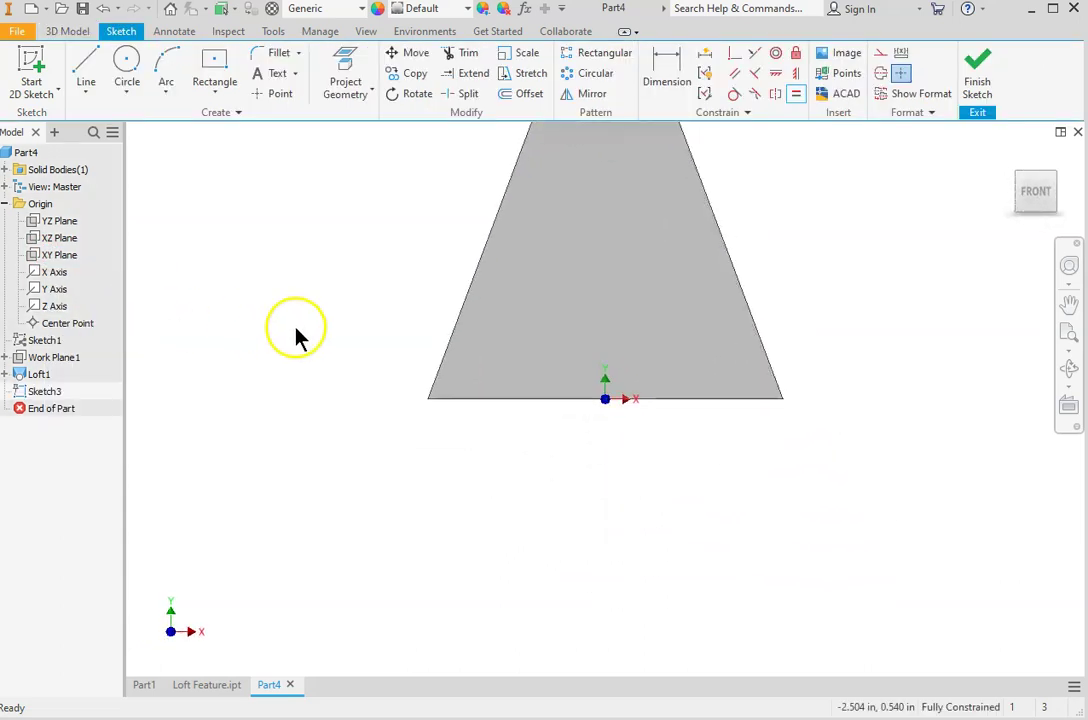
{"action": "middle_click_drag", "start_coordinate": [367, 326], "coordinate": [347, 502]}
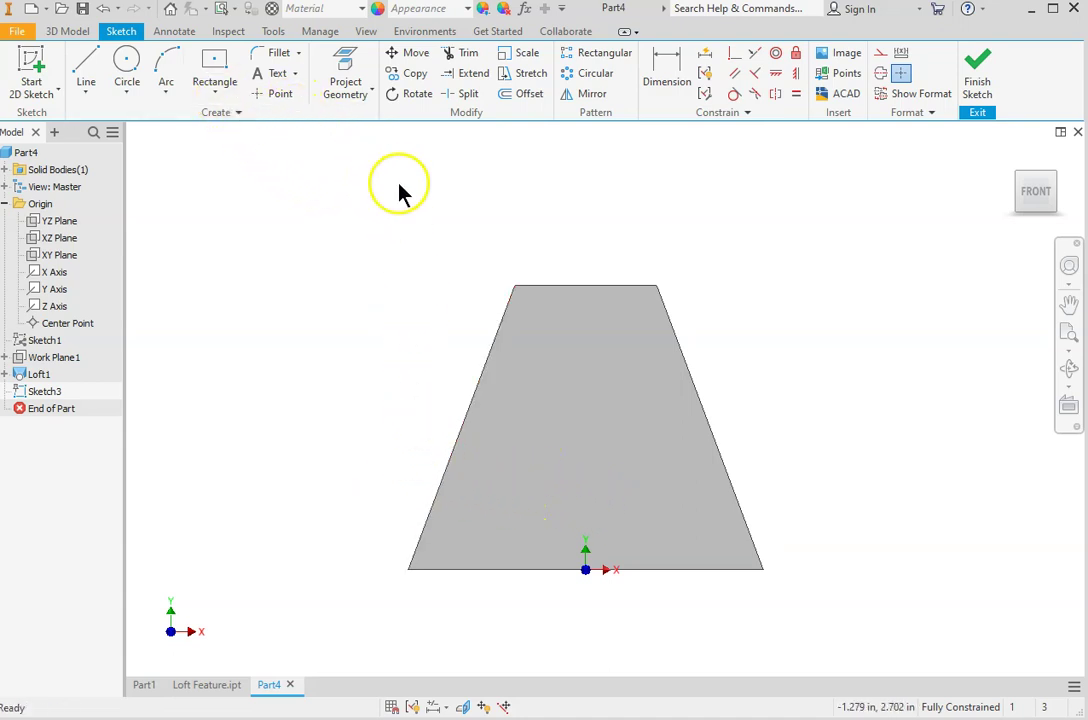
- Set the model's visual style to Wireframe
{"action": "left_click", "coordinate": [366, 32]}
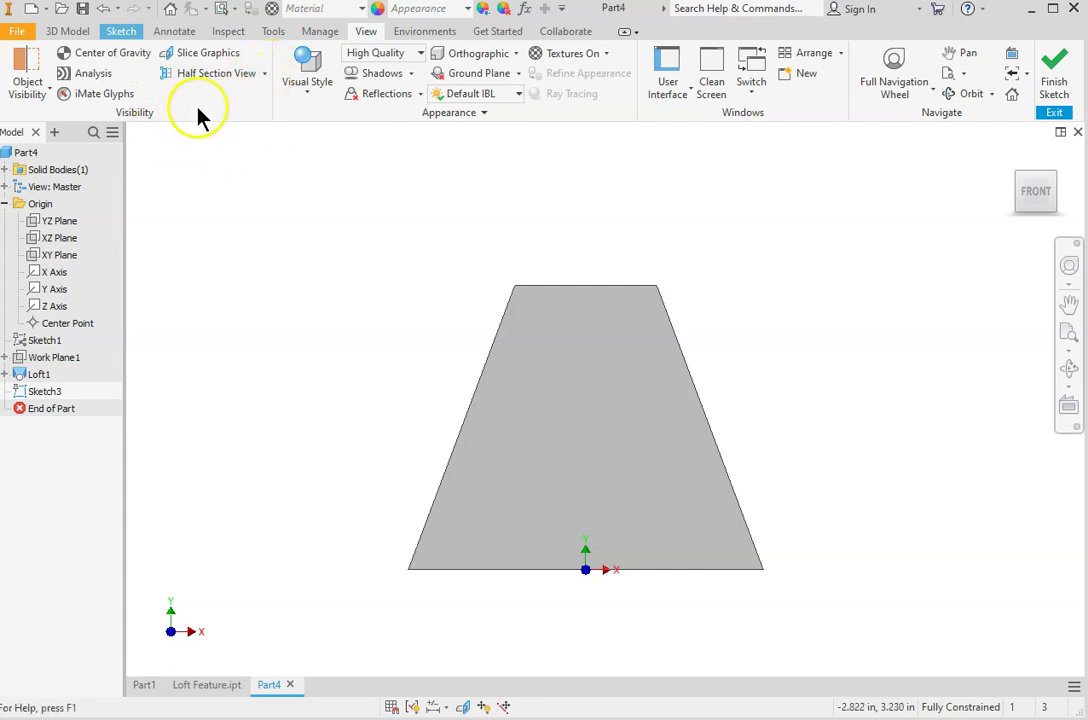
{"action": "left_click", "coordinate": [309, 100]}
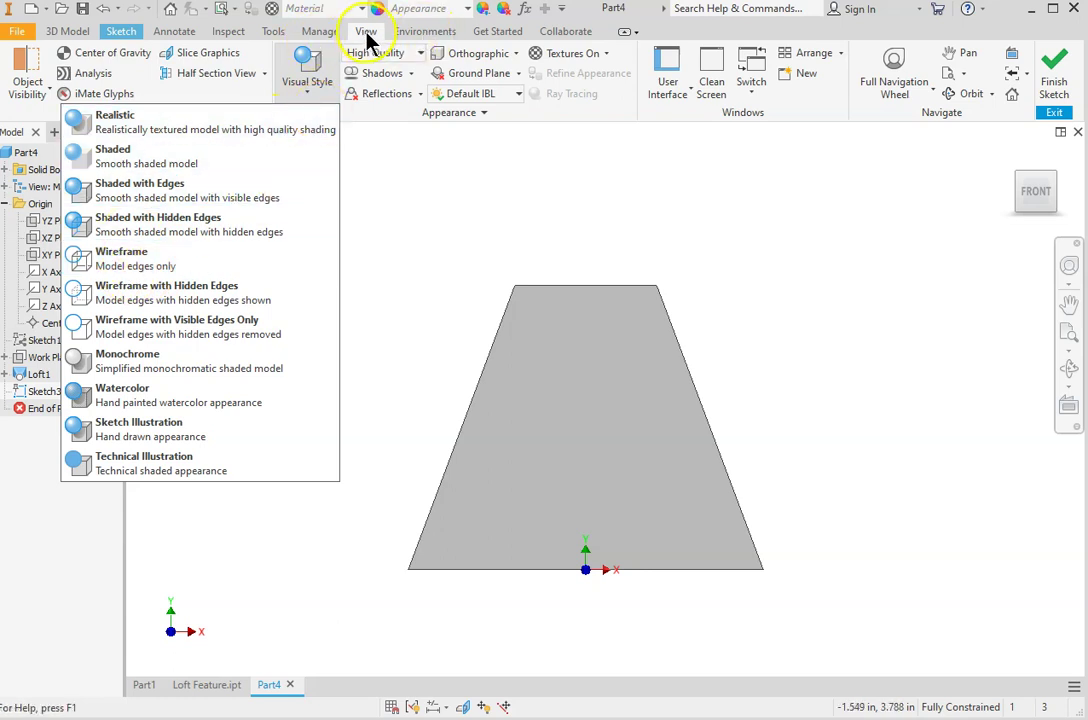
{"action": "left_click", "coordinate": [122, 266]}
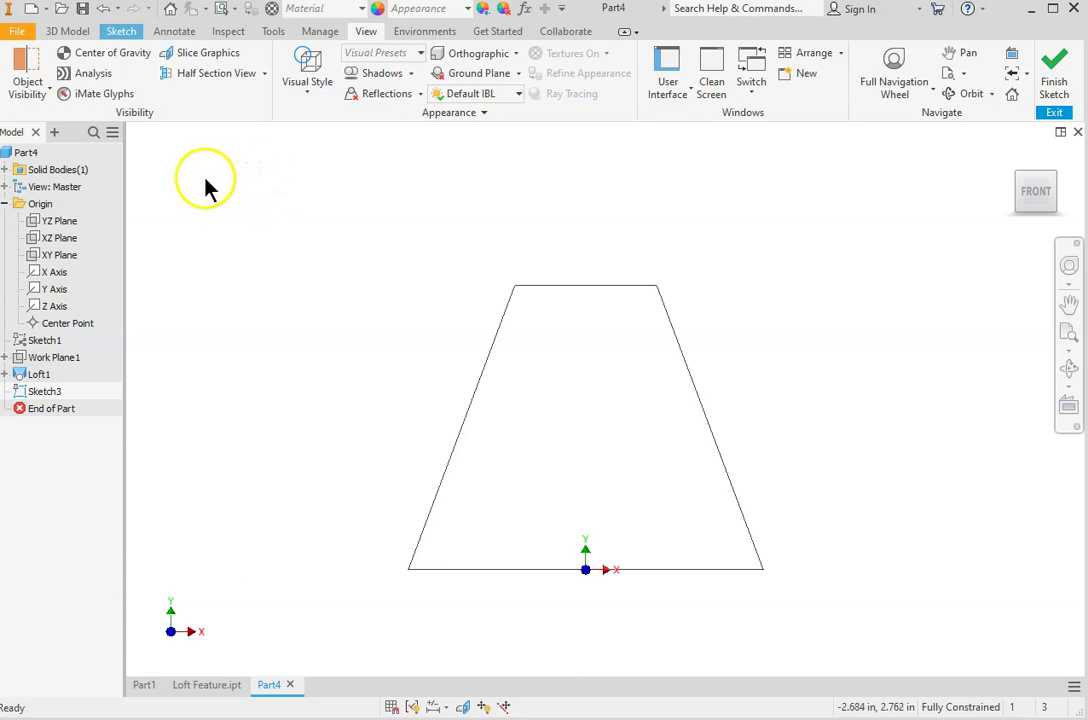
- Sketch a trapezoid of lines inside the loft outline, about 1.5 in wide and 0.9 in high, with a 1 in top edge
{"action": "left_click", "coordinate": [120, 36]}
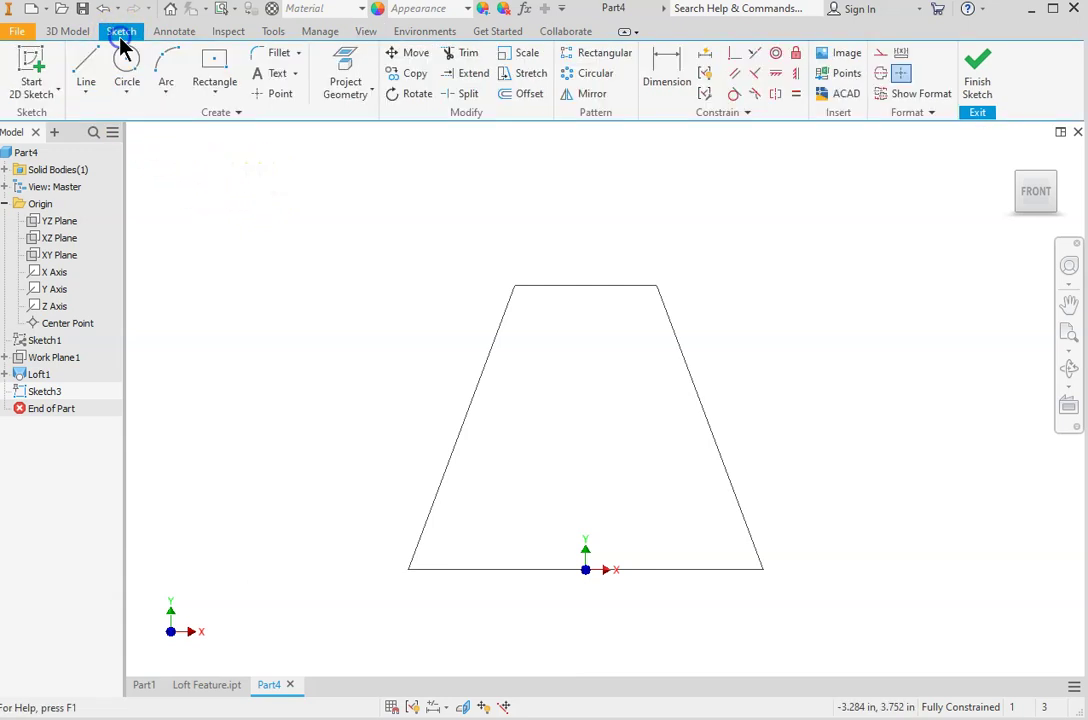
{"action": "left_click", "coordinate": [86, 95]}
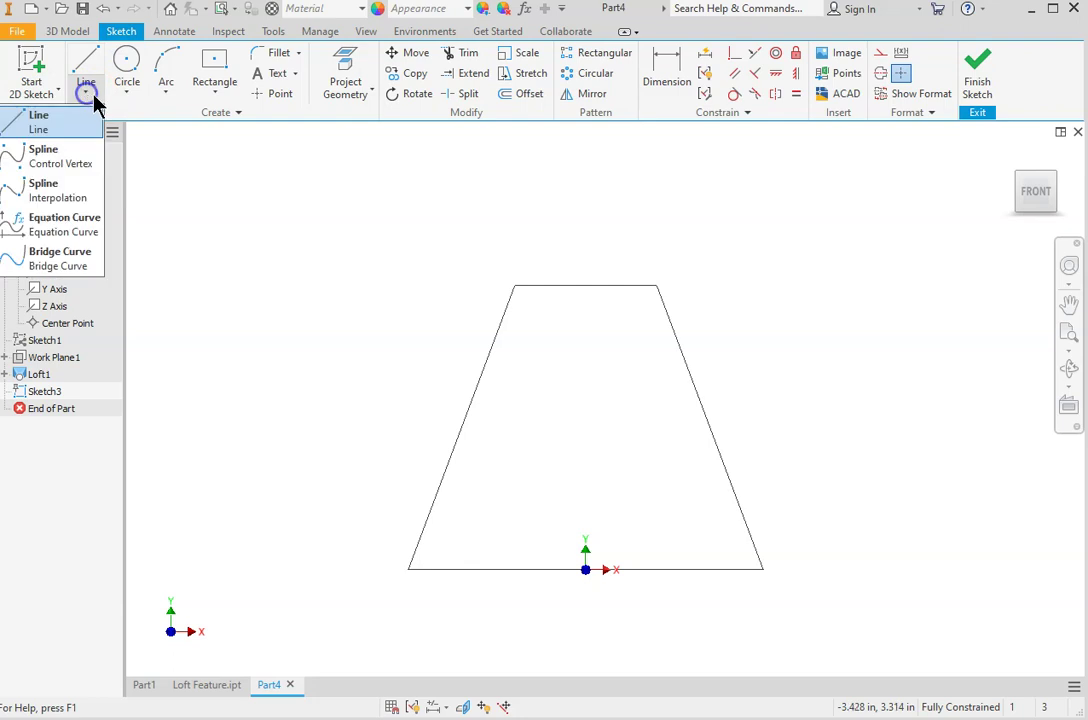
{"action": "left_click", "coordinate": [38, 125]}
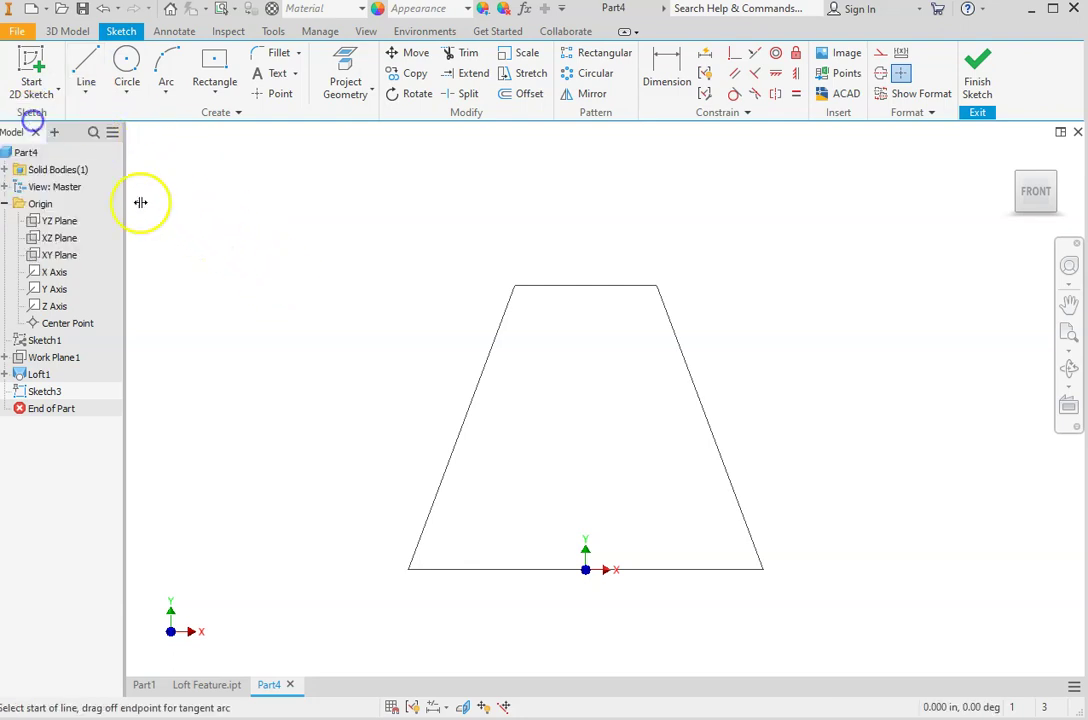
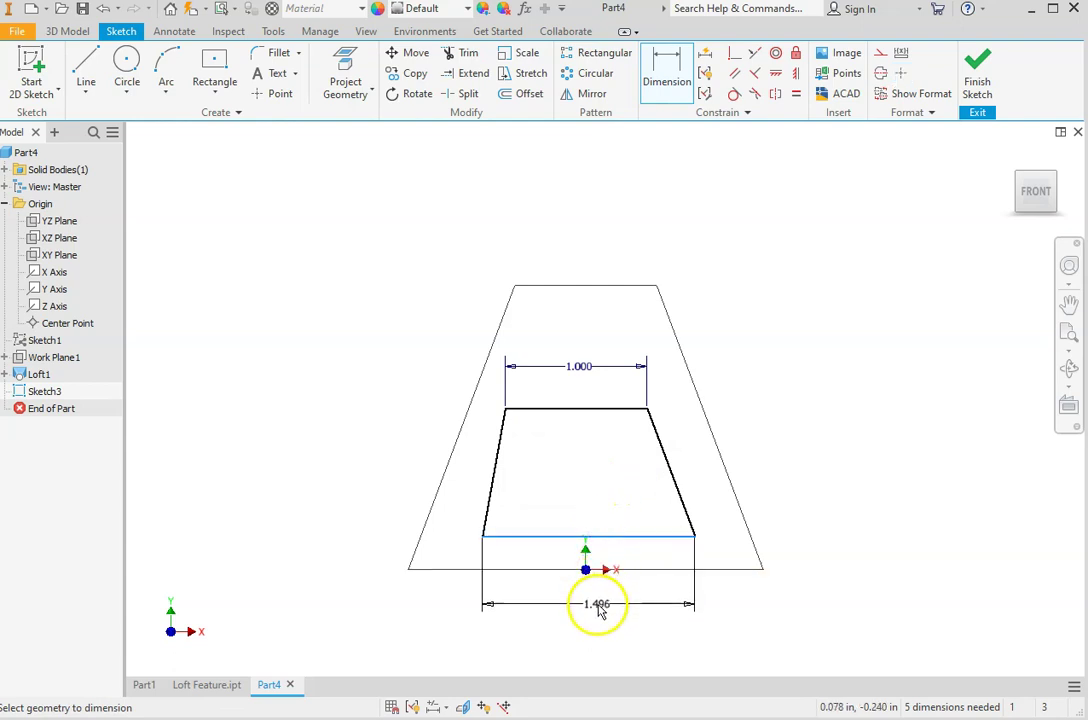
- Dimension the trapezoid's bottom edge at 1.5 in and its height at 1 in
{"action": "left_click", "coordinate": [597, 604]}
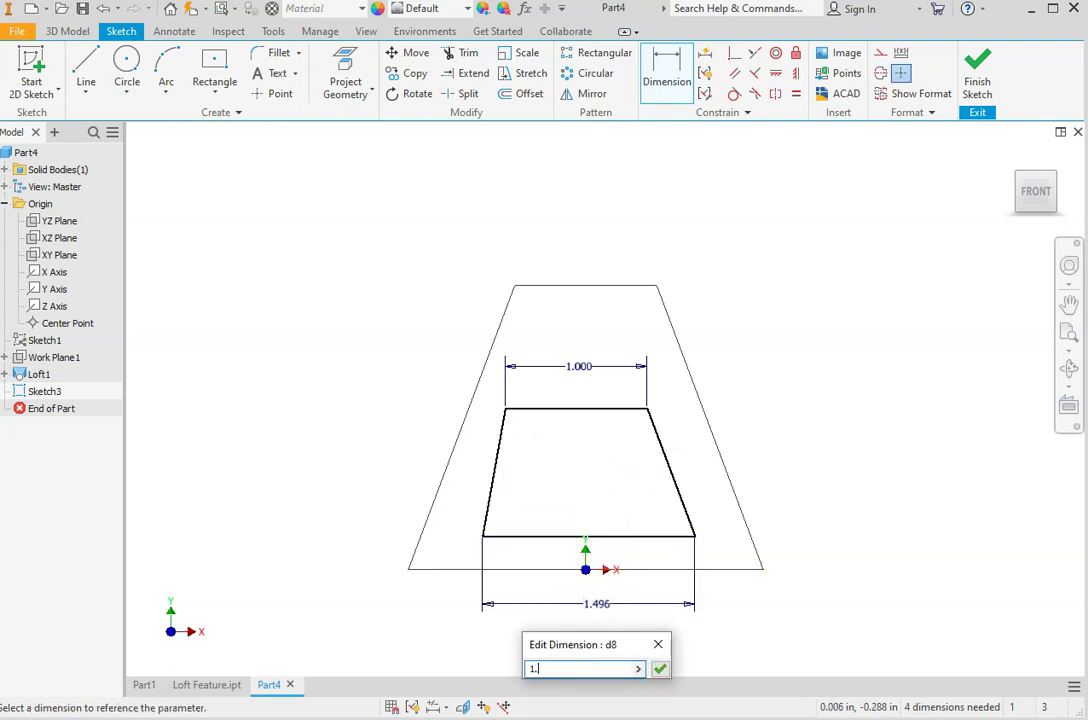
{"action": "type", "text": "1.5"}
{"action": "left_click", "coordinate": [659, 668]}
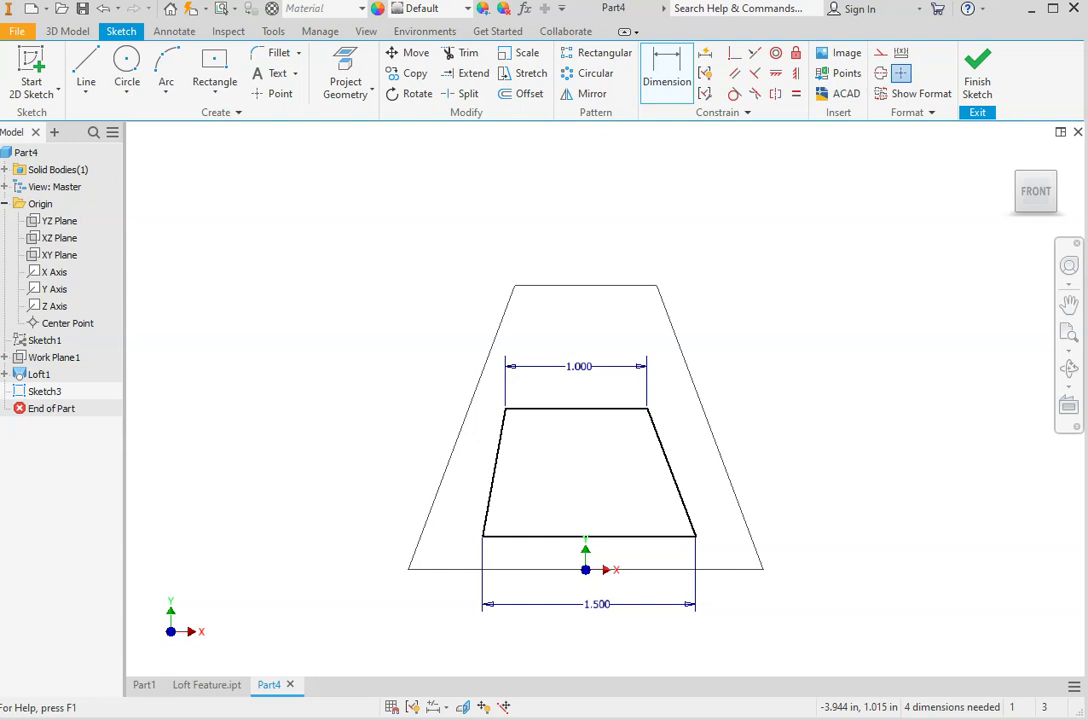
{"action": "left_click", "coordinate": [566, 408]}
{"action": "left_click", "coordinate": [556, 537]}
{"action": "left_click", "coordinate": [551, 481]}
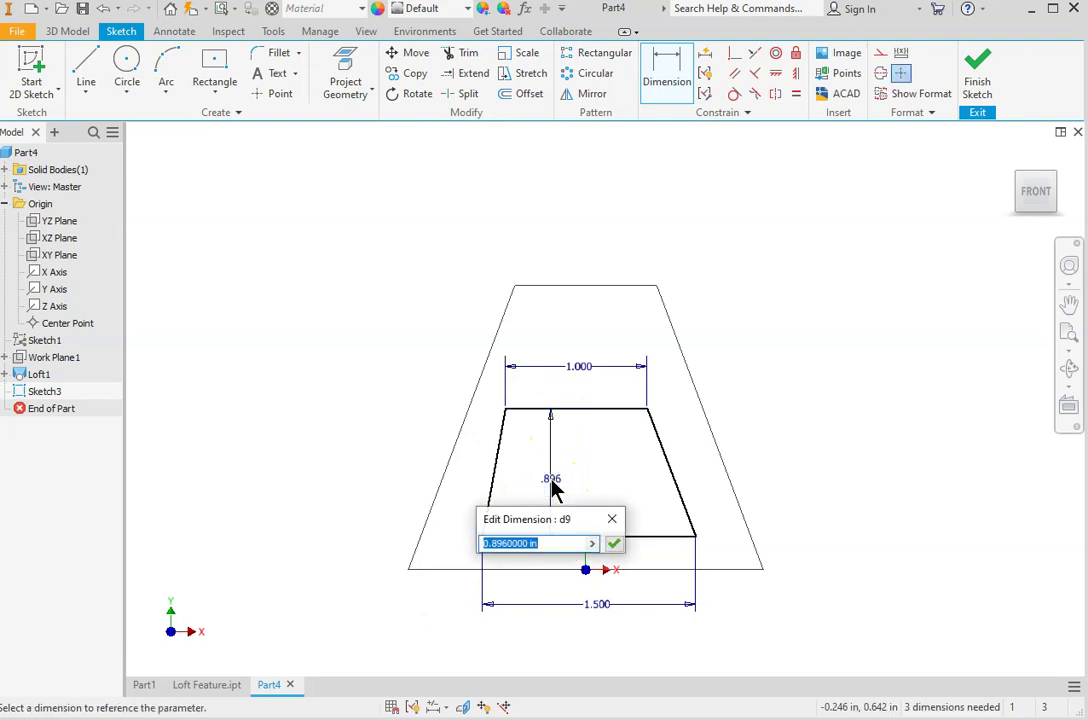
{"action": "type", "text": "1"}
{"action": "left_click", "coordinate": [614, 545]}
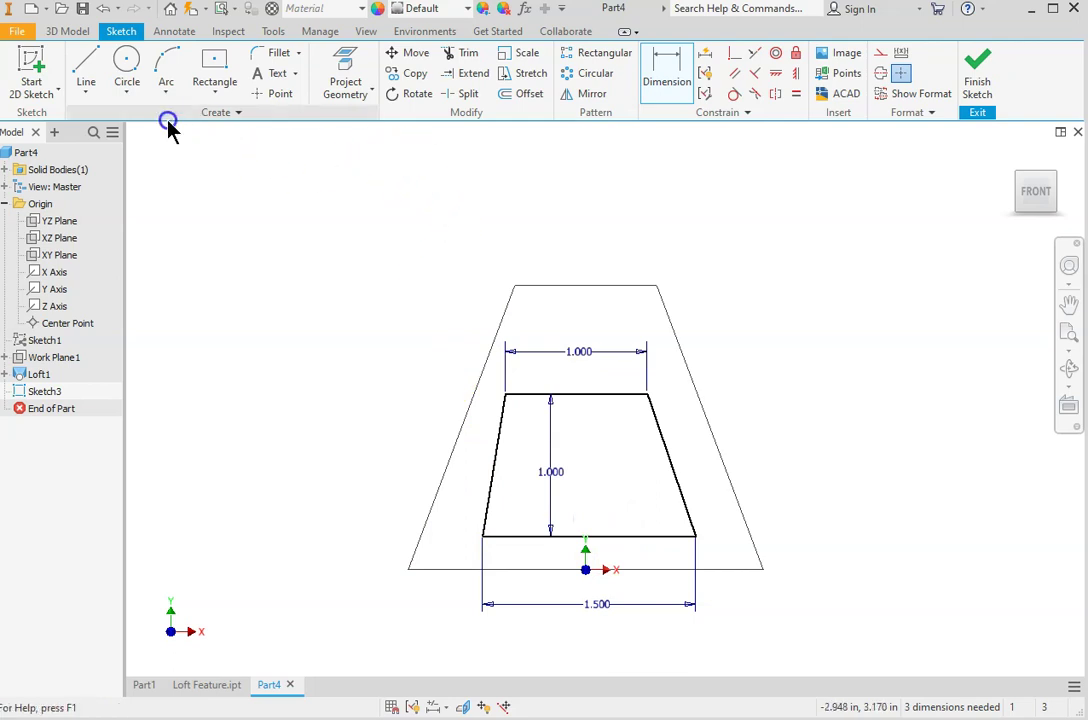
- Draw a vertical line about 0.95 in long up from the origin and convert it to a centerline
{"action": "left_click", "coordinate": [87, 92]}
{"action": "left_click", "coordinate": [40, 116]}
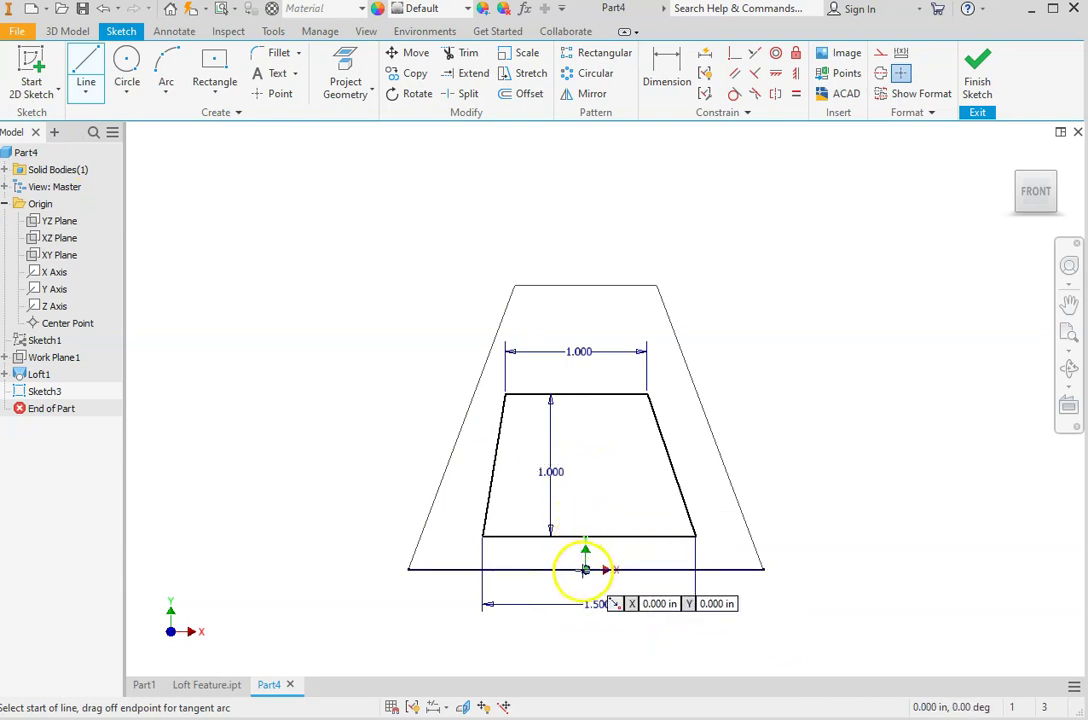
{"action": "left_click", "coordinate": [586, 569]}
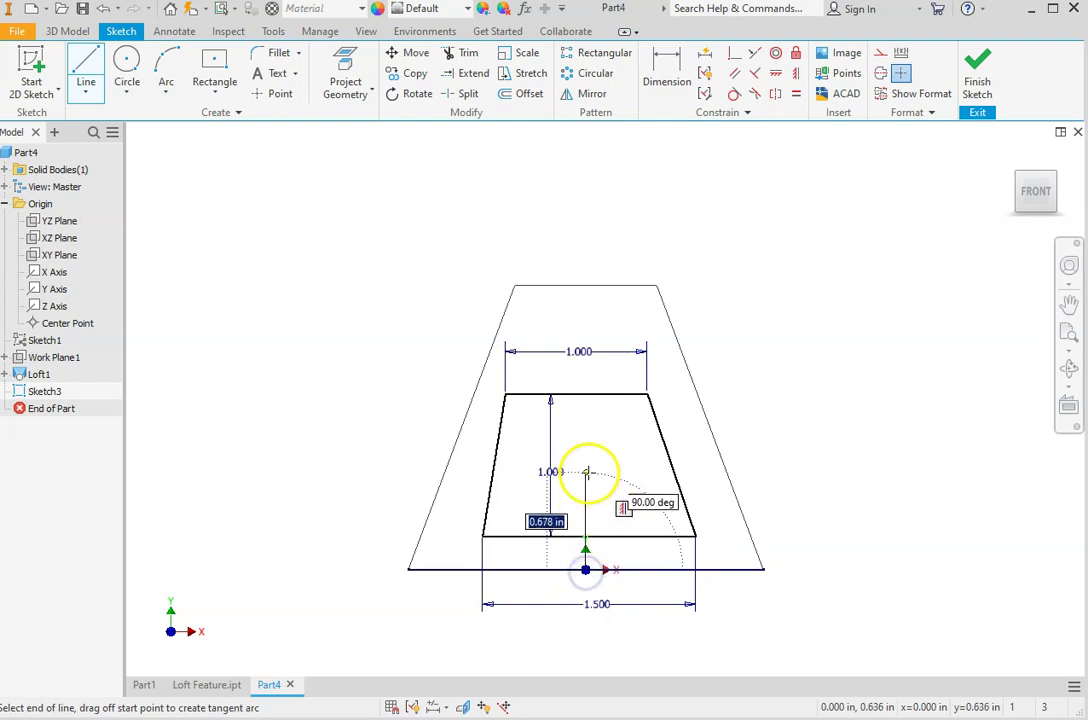
{"action": "left_click", "coordinate": [583, 435]}
{"action": "key", "text": "Escape"}
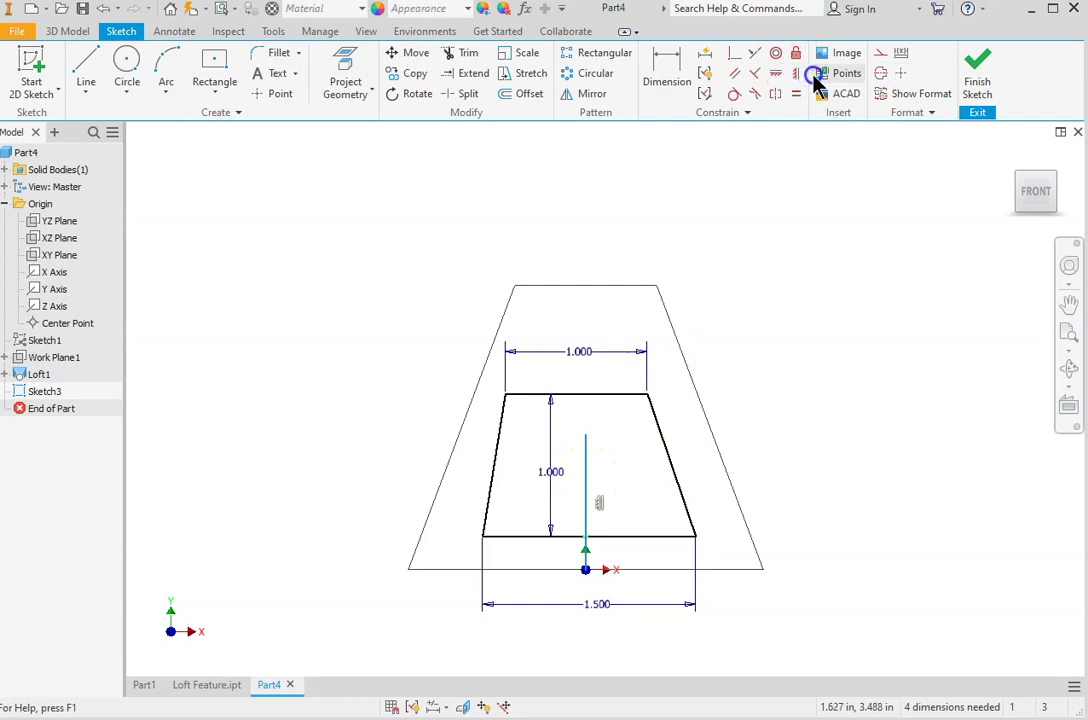
{"action": "left_click", "coordinate": [712, 320]}
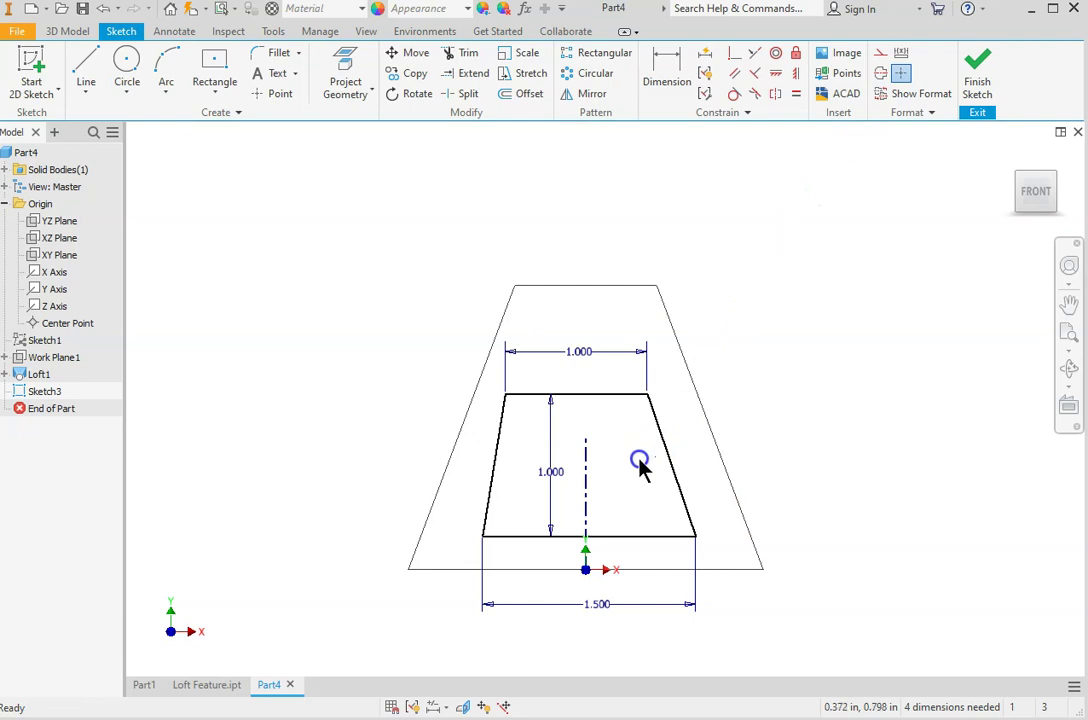
- Constrain the trapezoid's two slanted sides to be symmetric about the vertical centerline
{"action": "left_click", "coordinate": [700, 494]}
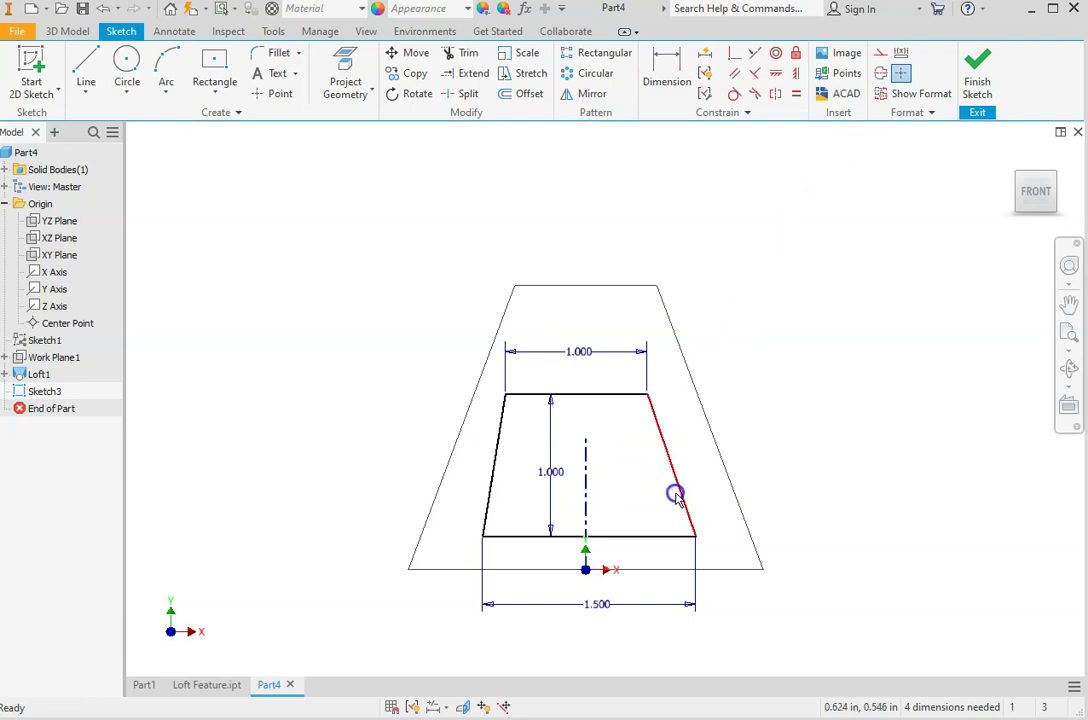
{"action": "left_click", "coordinate": [670, 482]}
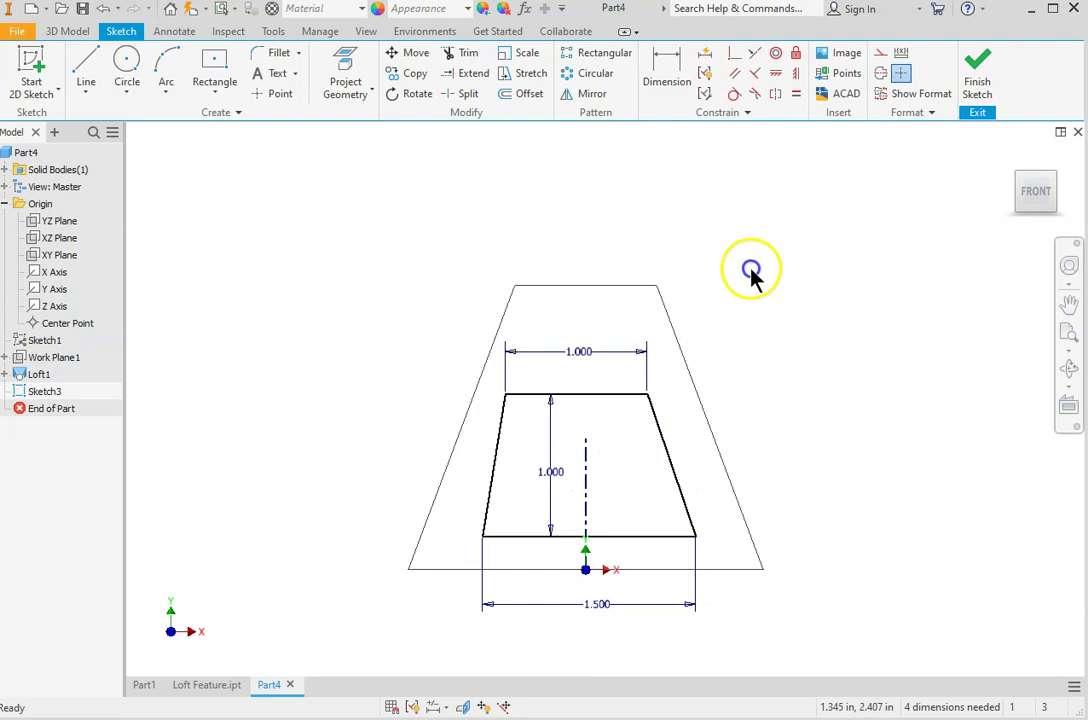
{"action": "left_click", "coordinate": [775, 96]}
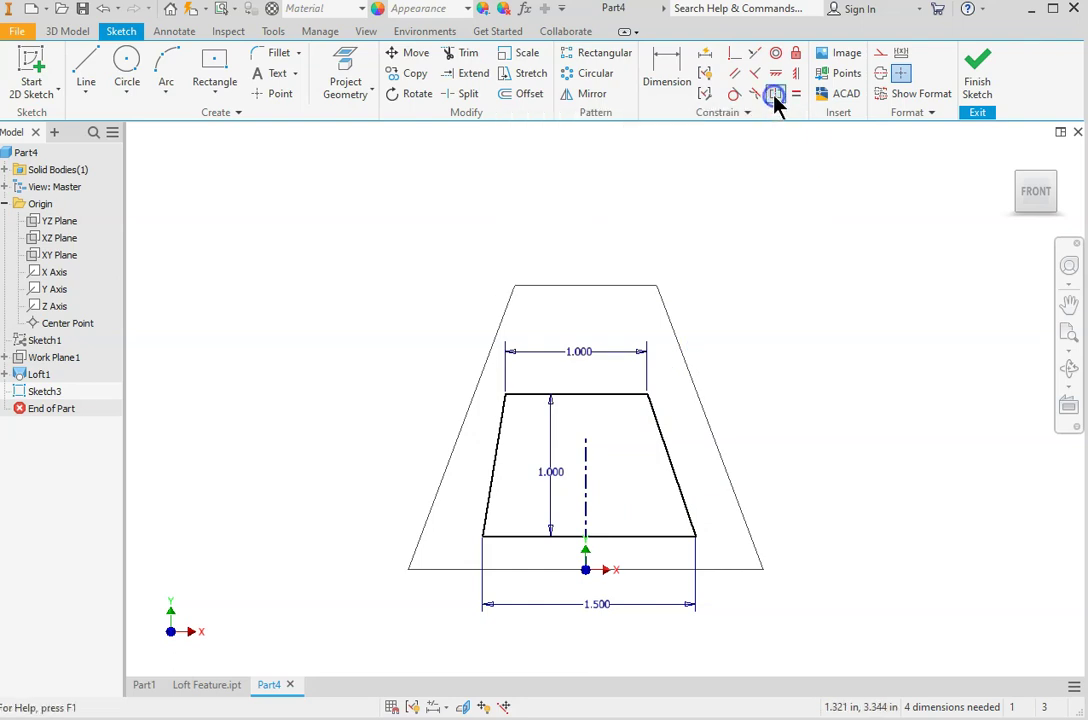
{"action": "left_click", "coordinate": [668, 463]}
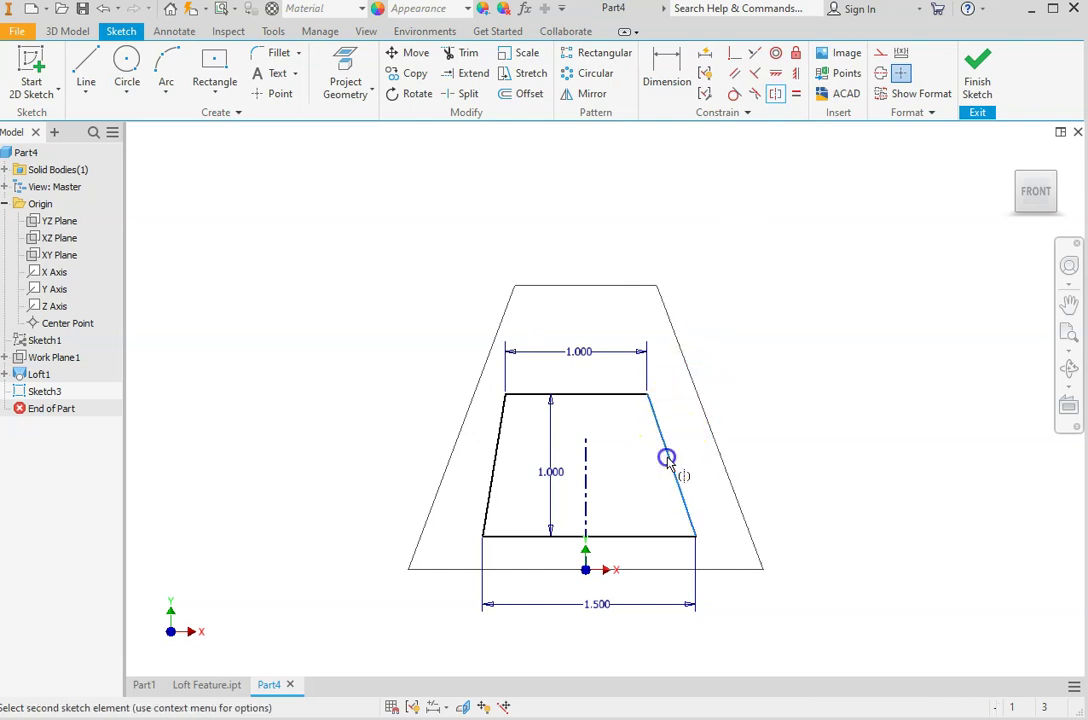
{"action": "left_click", "coordinate": [500, 476]}
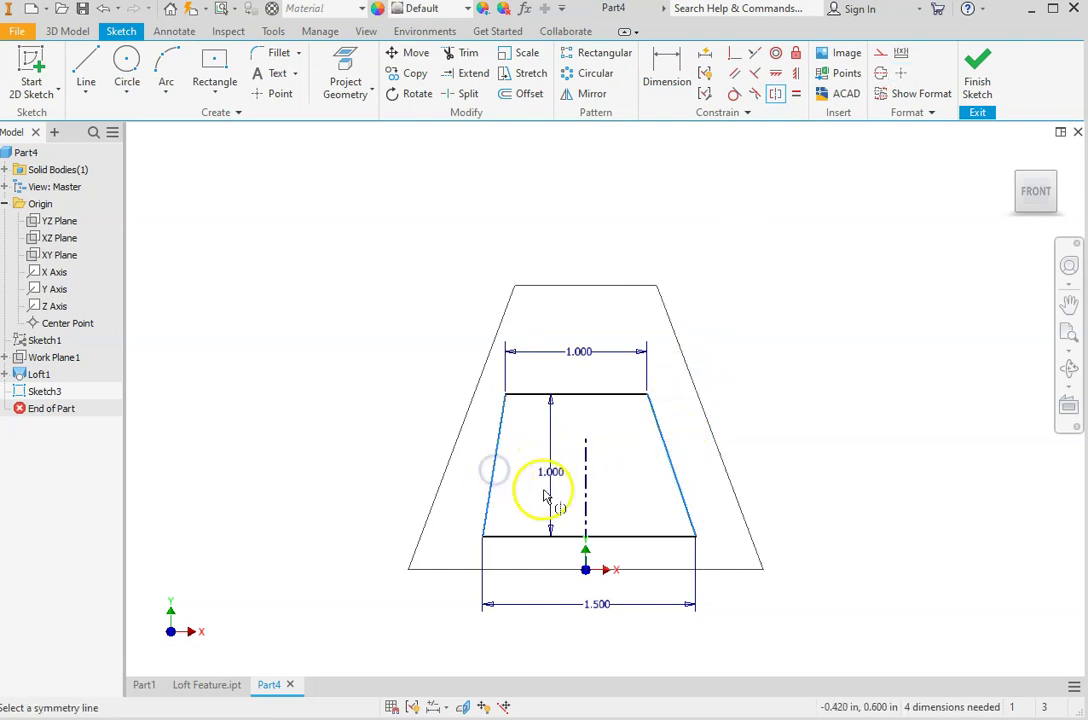
{"action": "left_click", "coordinate": [588, 503]}
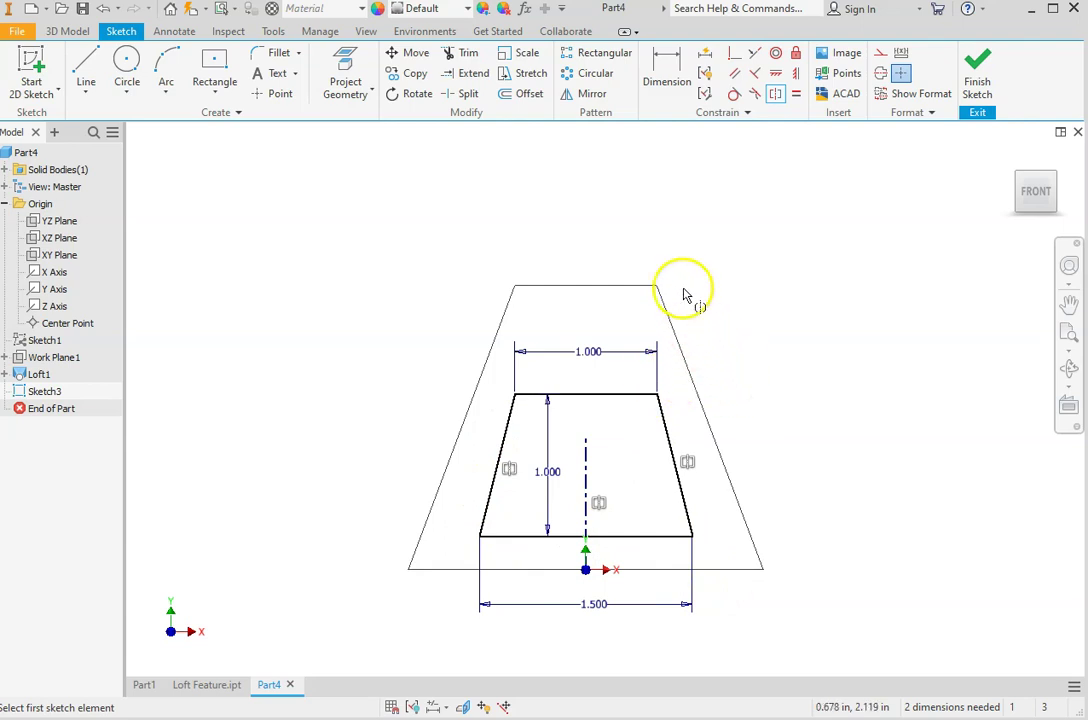
- Make the trapezoid's bottom edge collinear with the loft's base edge, extend the centerline to the trapezoid's top edge, and finish the sketch
{"action": "left_click", "coordinate": [755, 56]}
{"action": "left_click", "coordinate": [644, 537]}
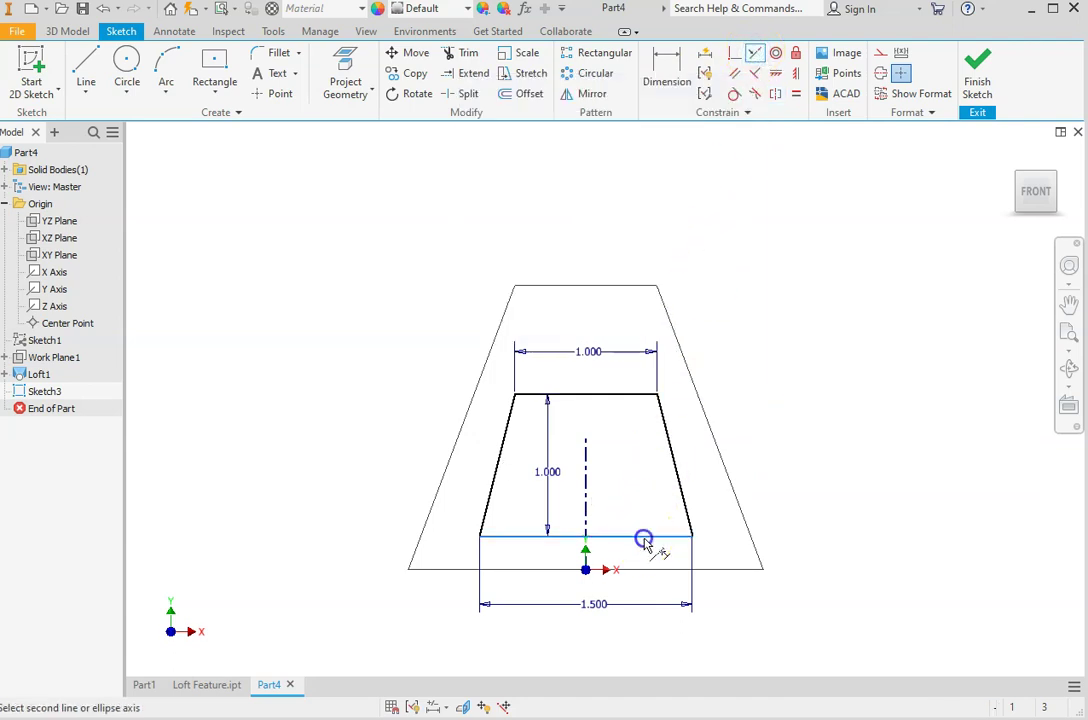
{"action": "left_click", "coordinate": [641, 571]}
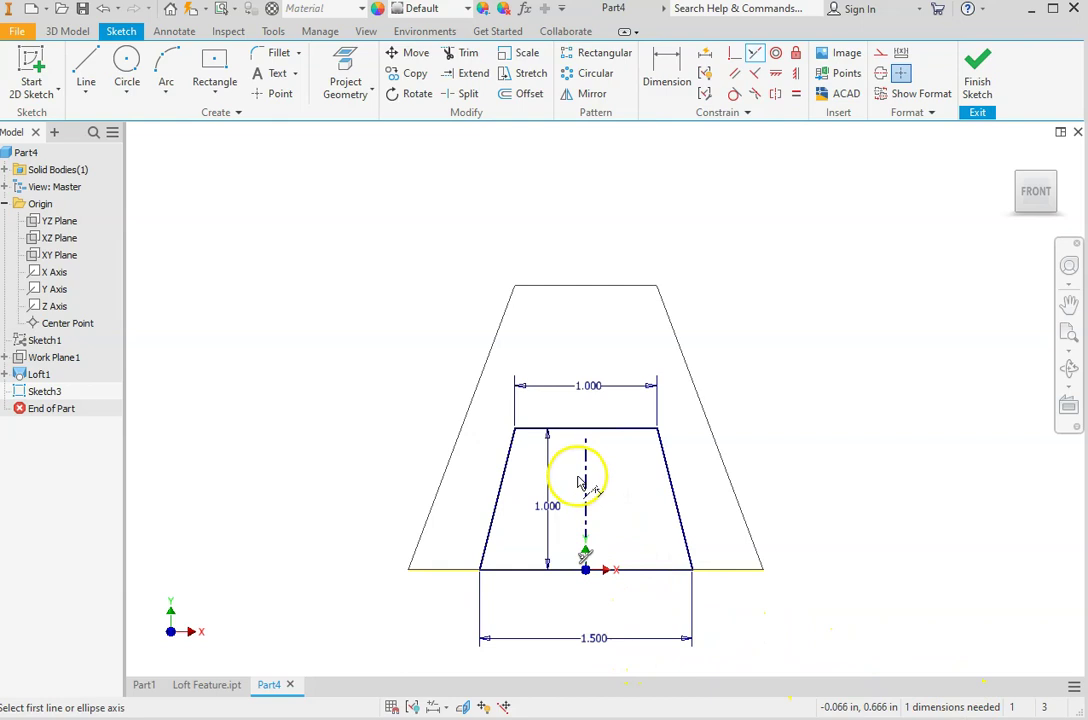
{"action": "key", "text": "Escape"}
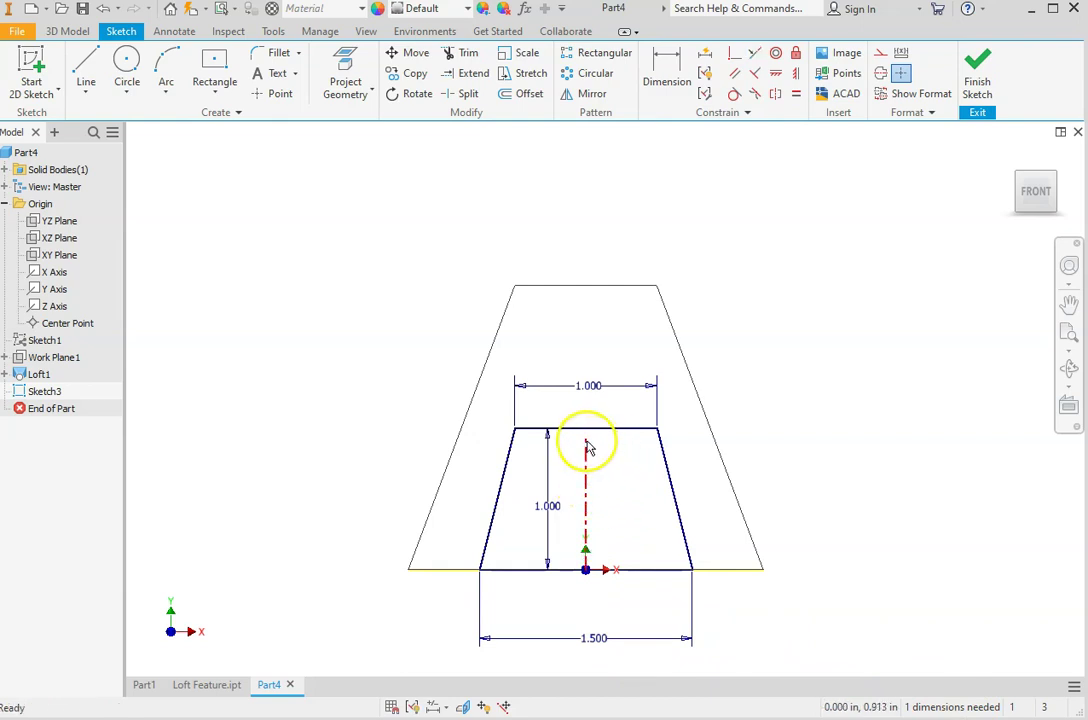
{"action": "left_click_drag", "start_coordinate": [586, 435], "coordinate": [584, 428]}
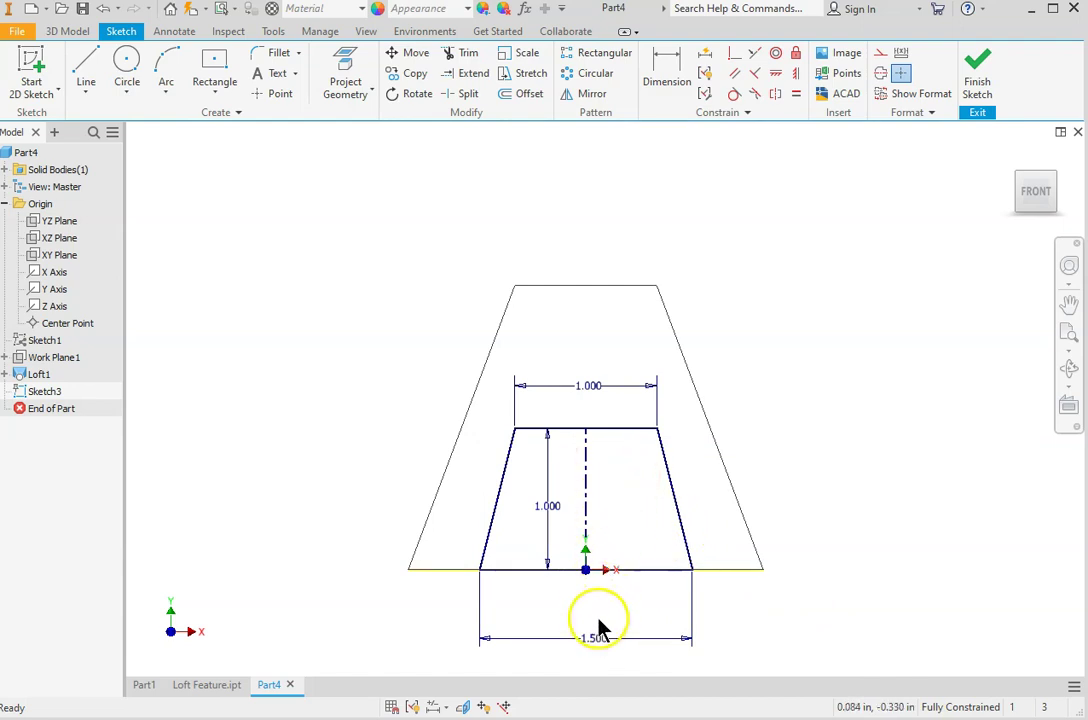
{"action": "left_click", "coordinate": [979, 78]}
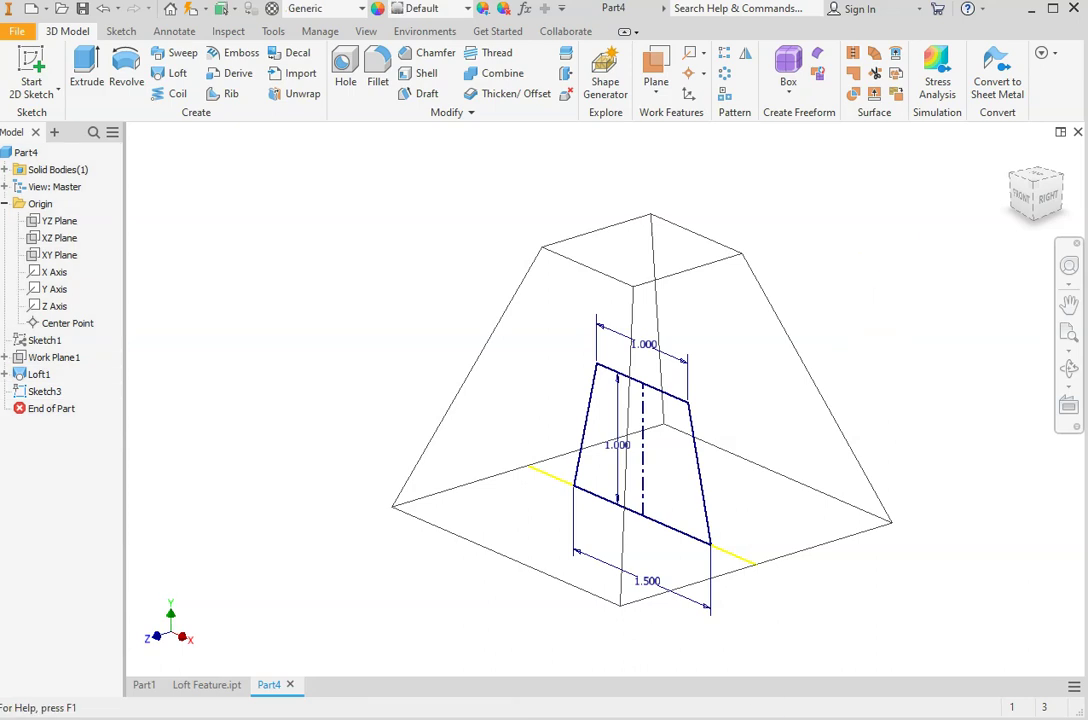
{"action": "left_click", "coordinate": [86, 84]}
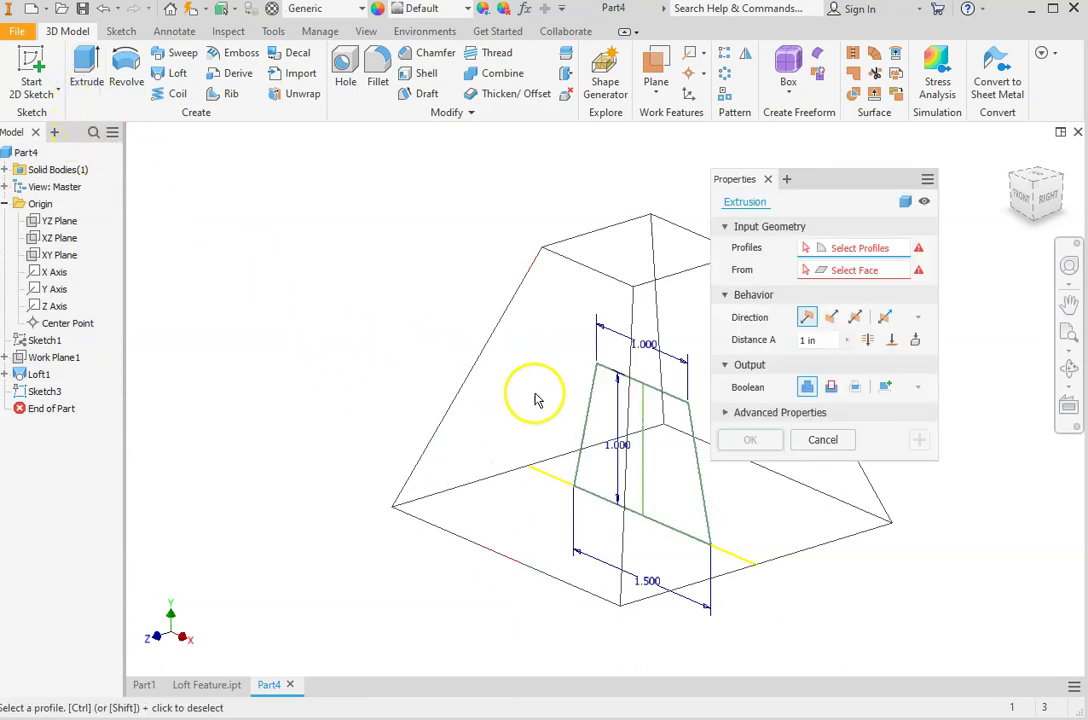
{"action": "left_click", "coordinate": [596, 412]}
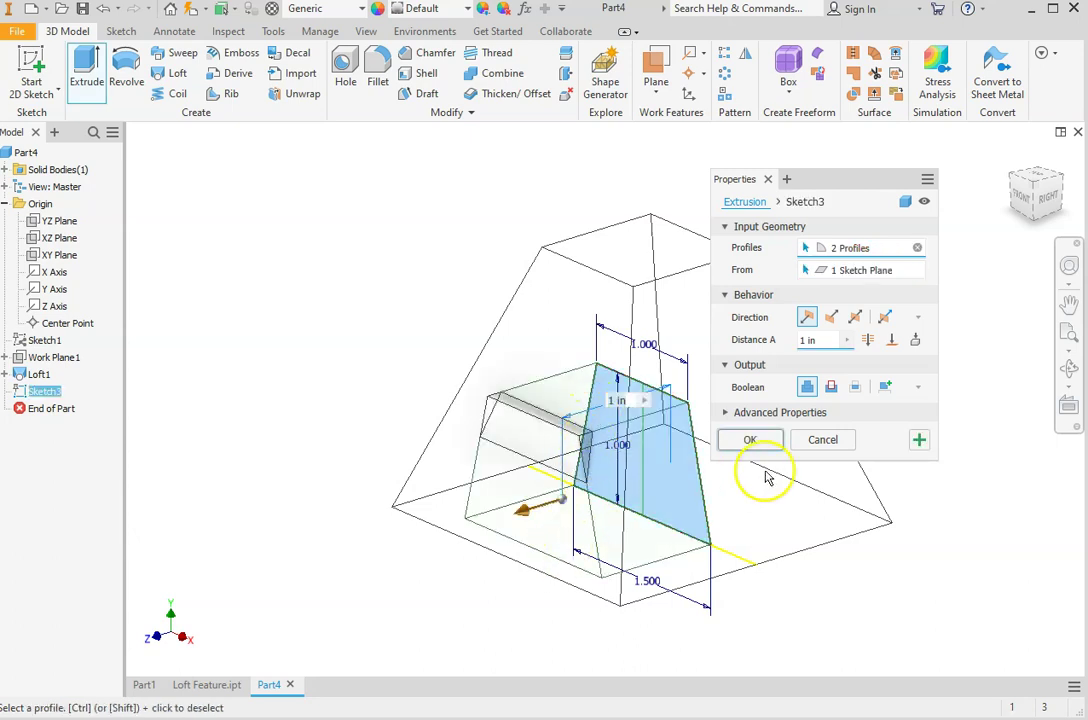
{"action": "left_click", "coordinate": [855, 318]}
{"action": "left_click", "coordinate": [804, 349]}
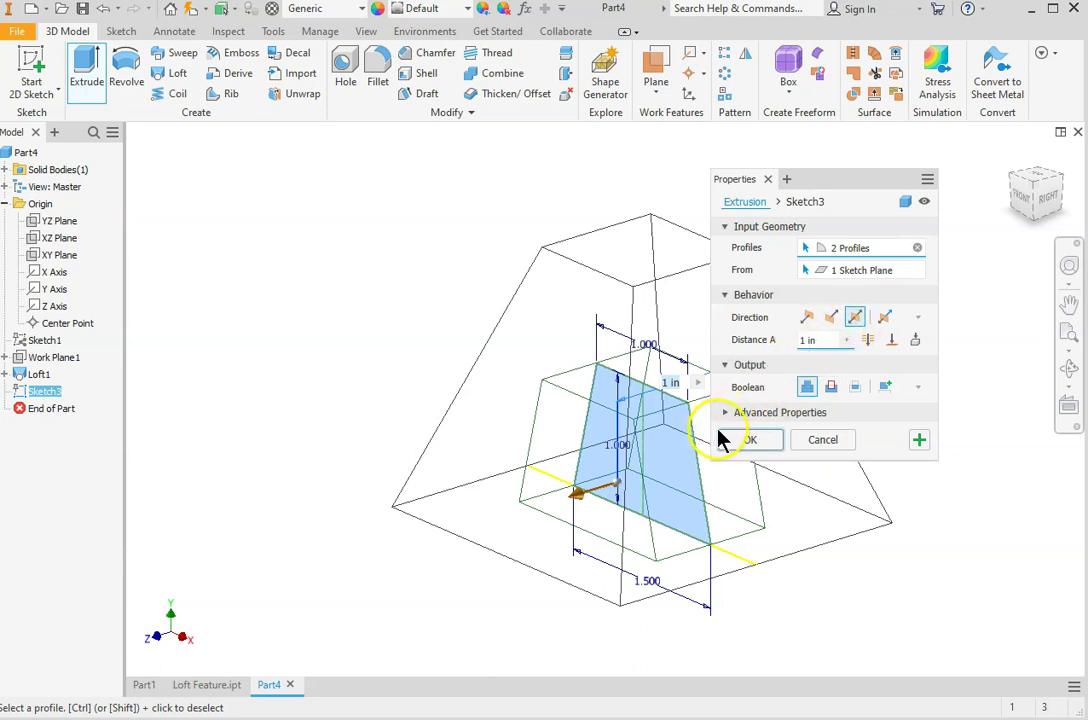
{"action": "left_click", "coordinate": [867, 344]}
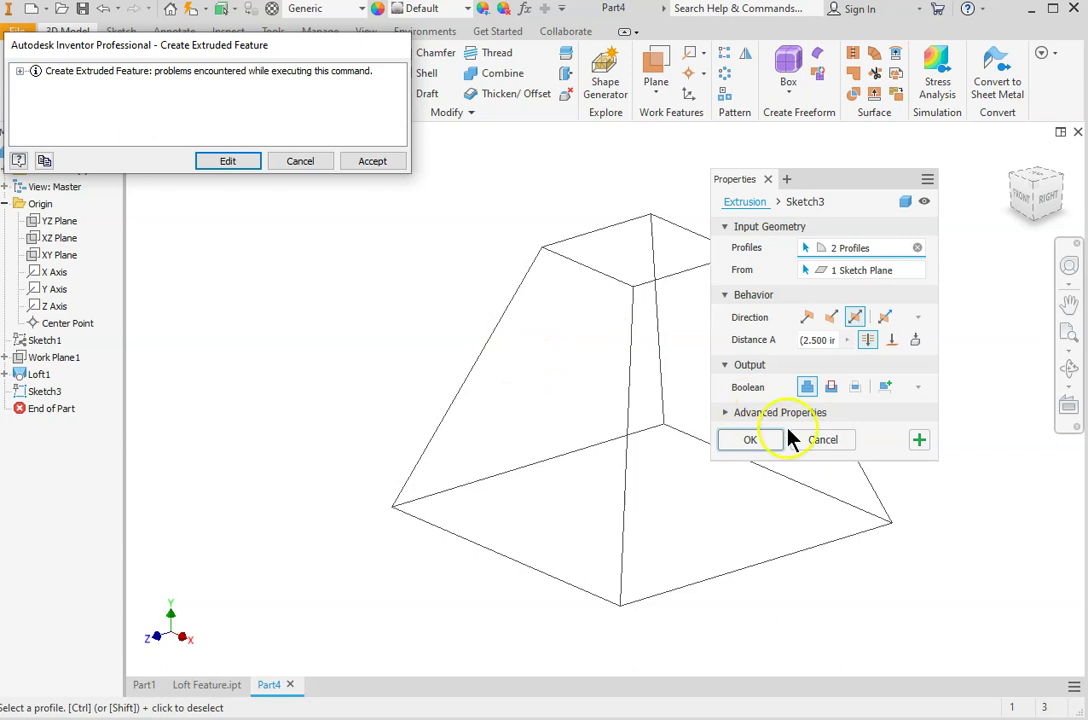
{"action": "left_click", "coordinate": [301, 162]}
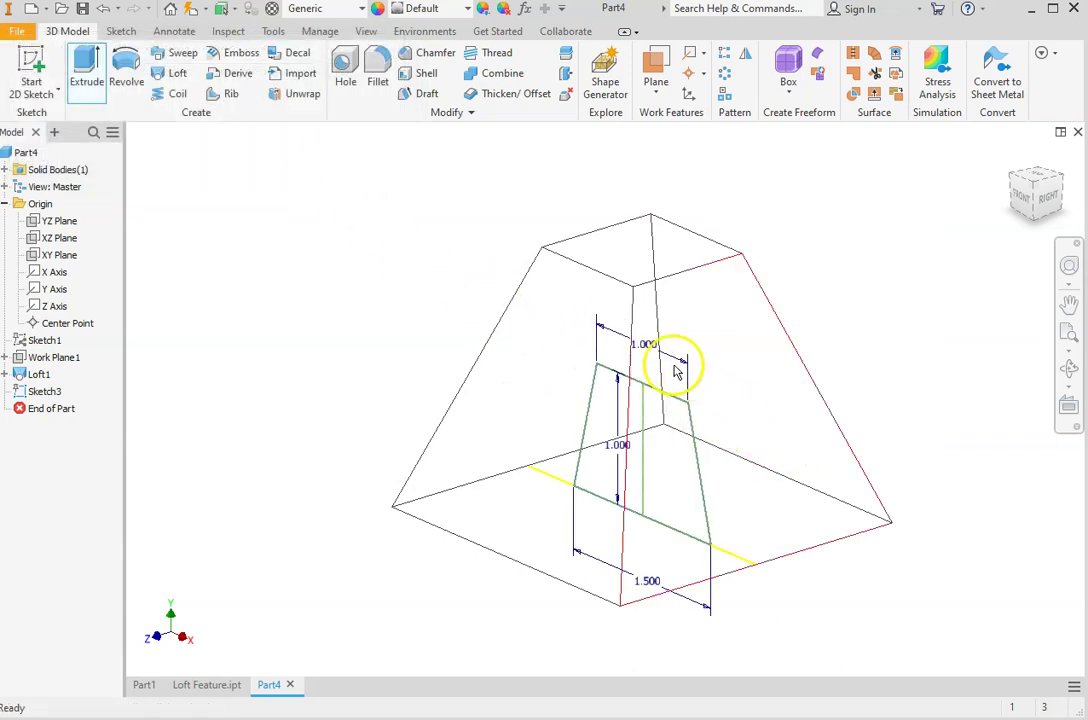
- Extrude both halves of the trapezoid as a symmetric Through All cut through the loft body
{"action": "left_click", "coordinate": [84, 72]}
{"action": "left_click", "coordinate": [680, 500]}
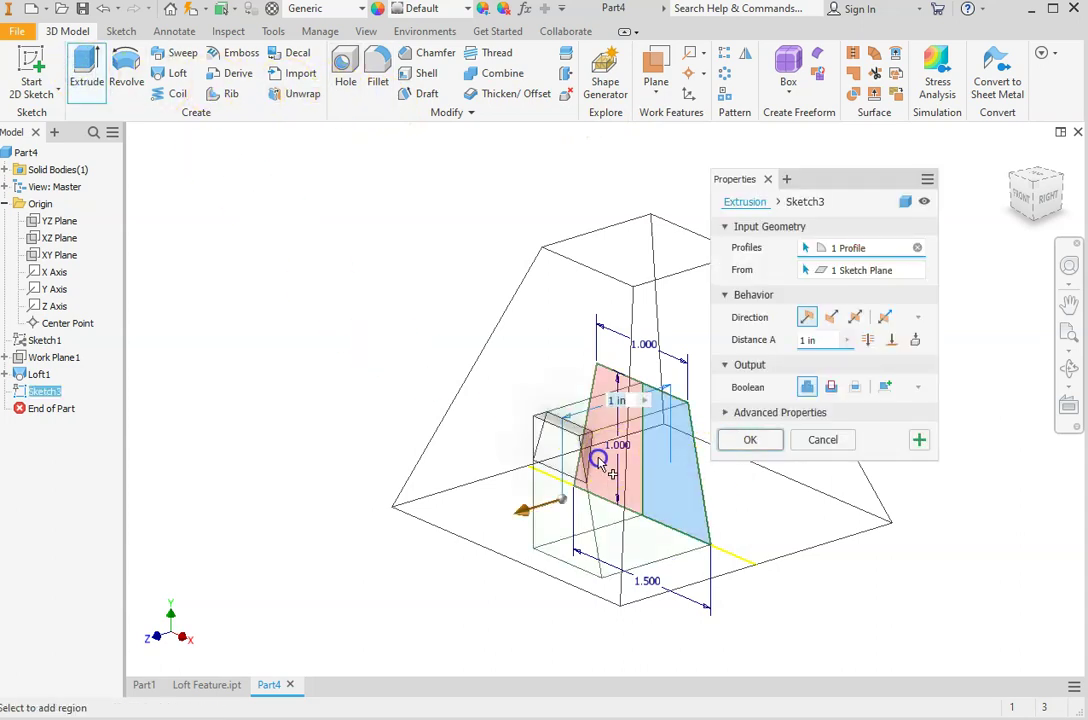
{"action": "left_click", "coordinate": [603, 463]}
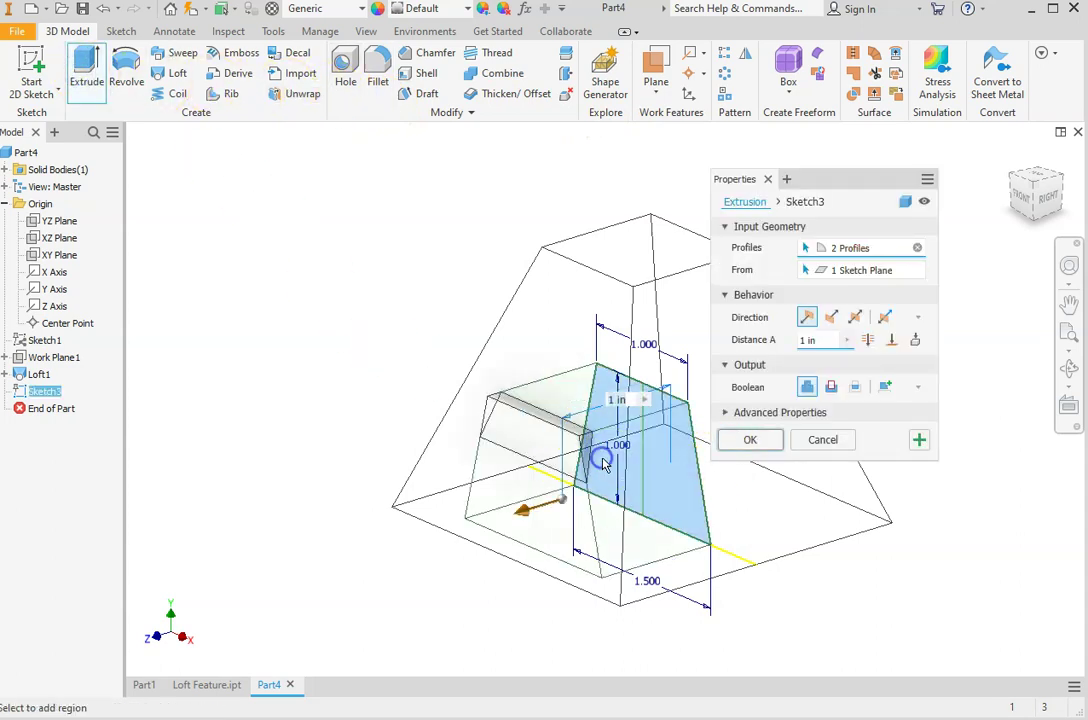
{"action": "left_click", "coordinate": [857, 318]}
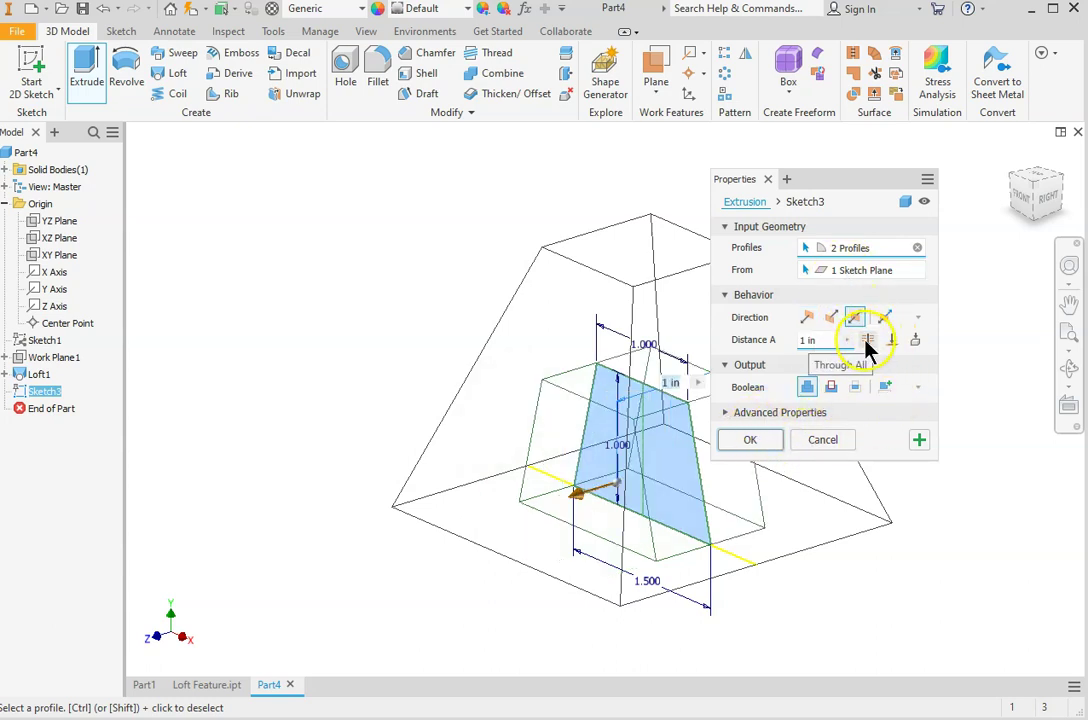
{"action": "left_click", "coordinate": [866, 341]}
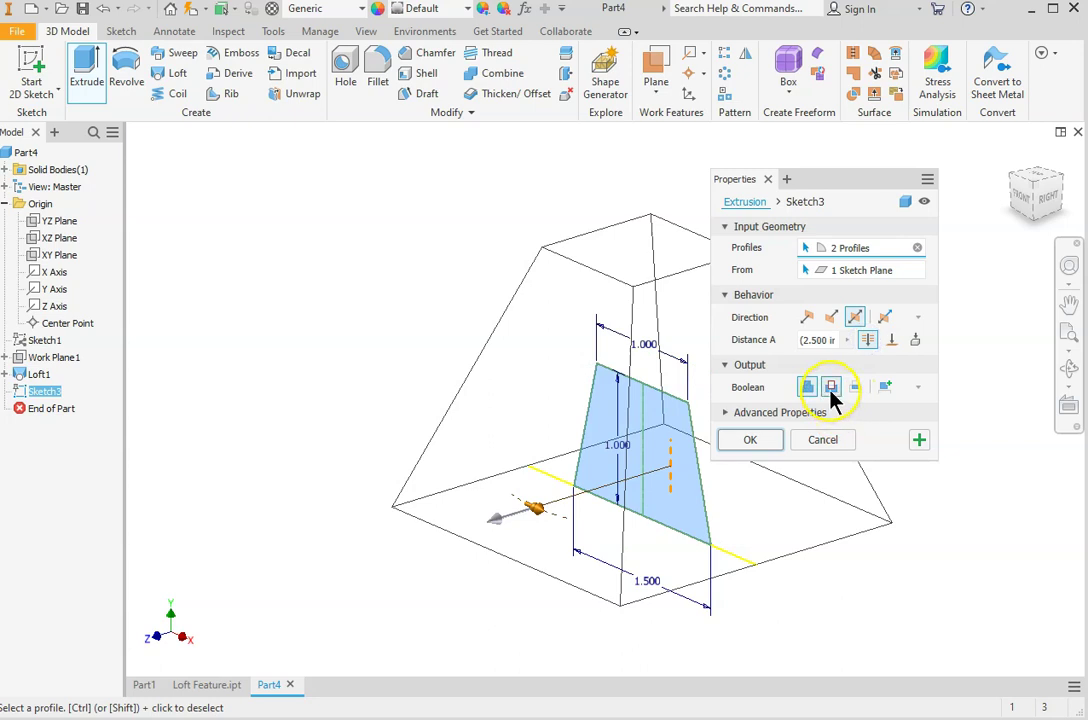
{"action": "left_click", "coordinate": [831, 388]}
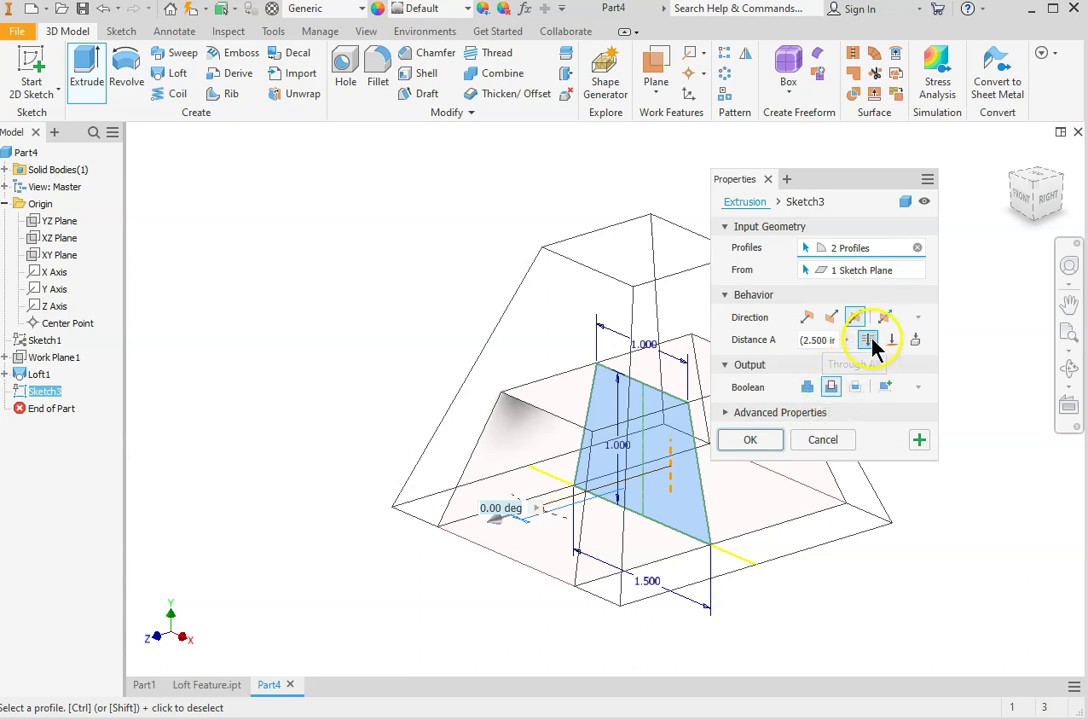
{"action": "left_click", "coordinate": [752, 442]}
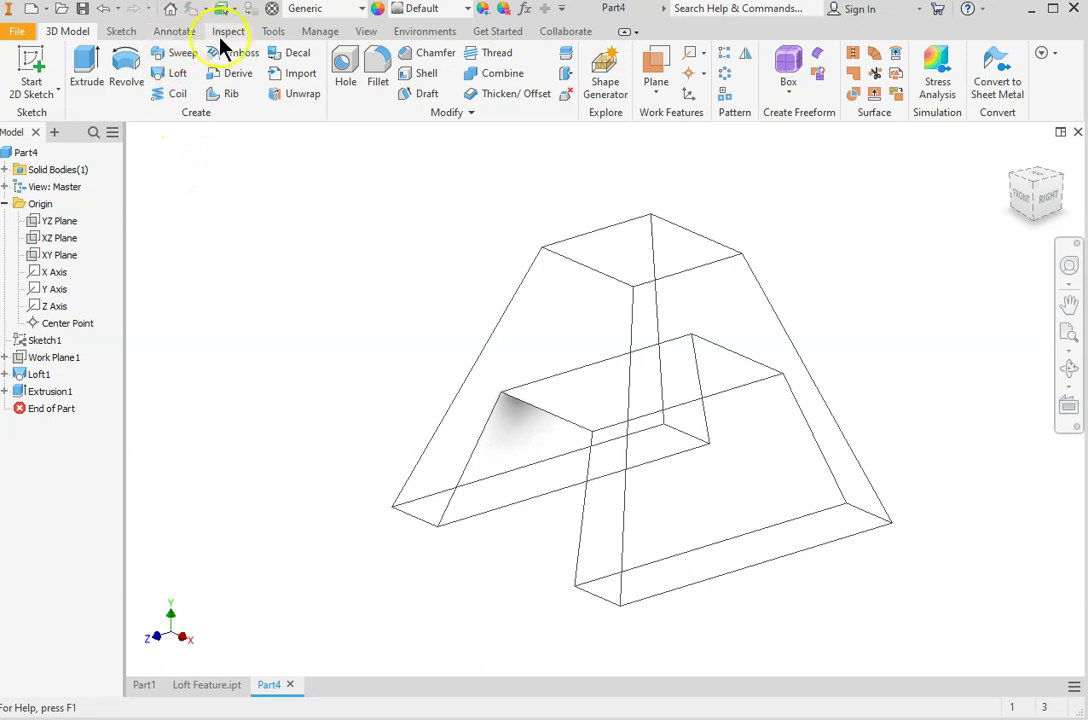
- Display the part in the Shaded with Edges visual style and assign it the Wood (Maple) material
{"action": "left_click", "coordinate": [364, 32]}
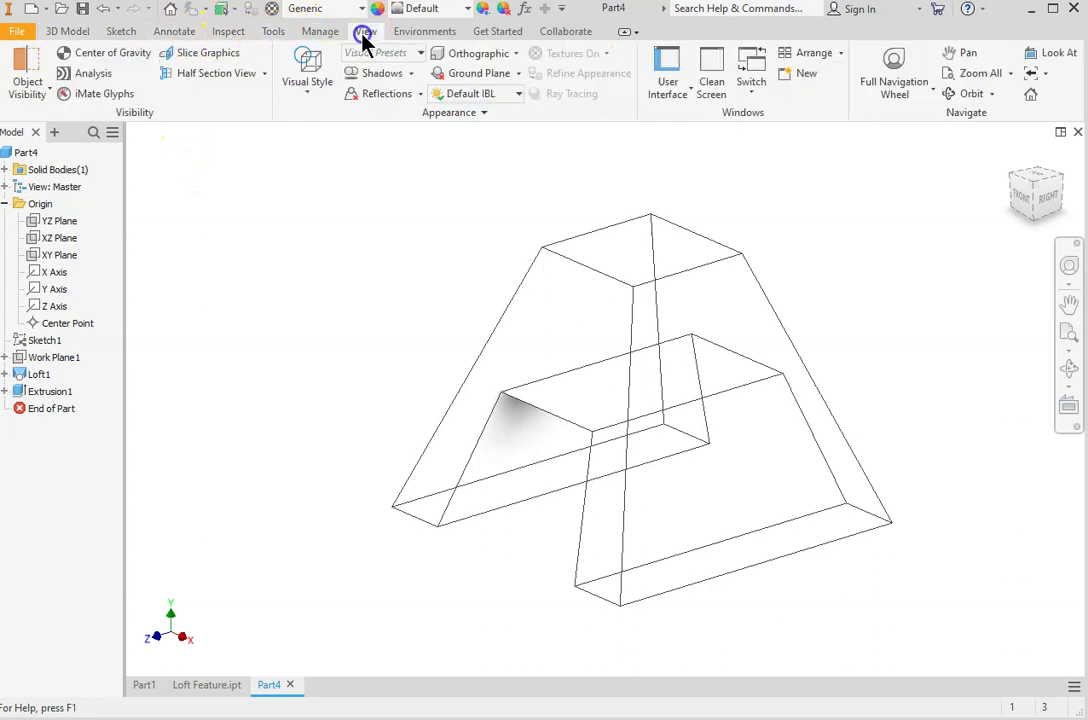
{"action": "left_click", "coordinate": [305, 92]}
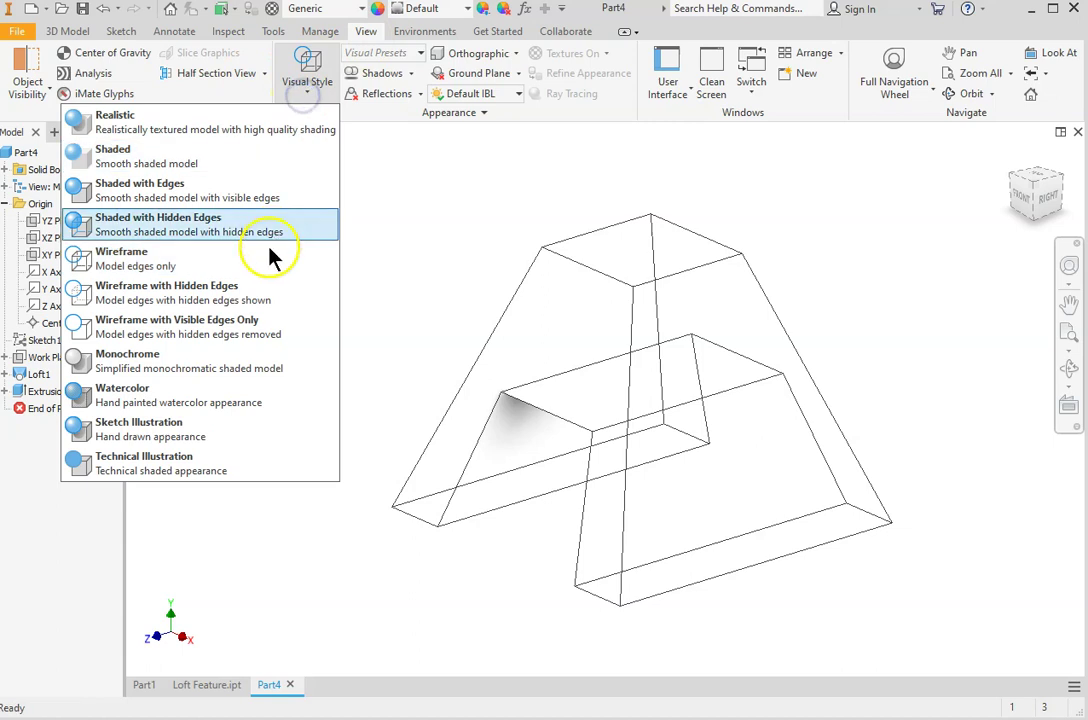
{"action": "left_click", "coordinate": [146, 191]}
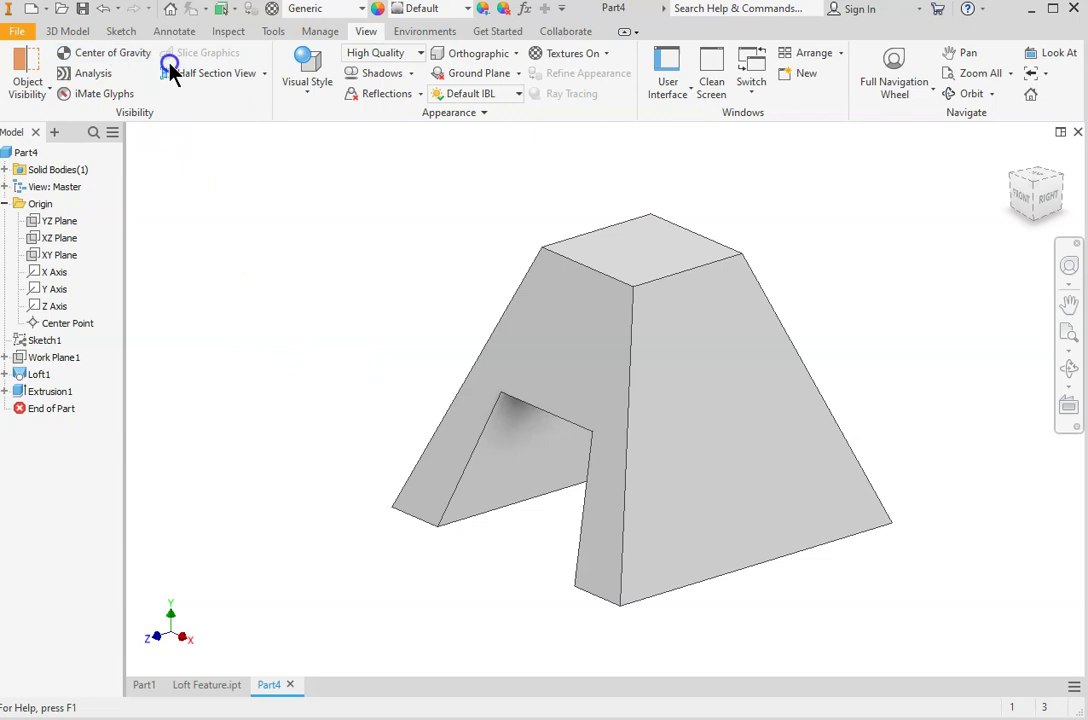
{"action": "left_click", "coordinate": [360, 10]}
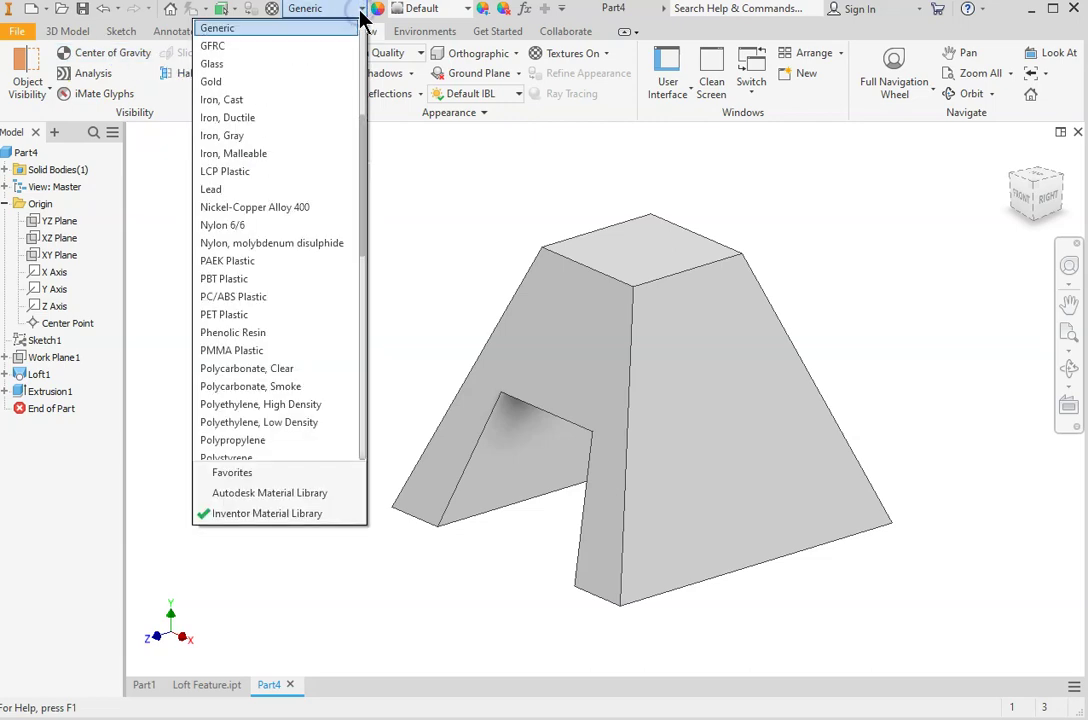
{"action": "scroll", "coordinate": [364, 347], "scroll_direction": "down", "scroll_amount": 11}
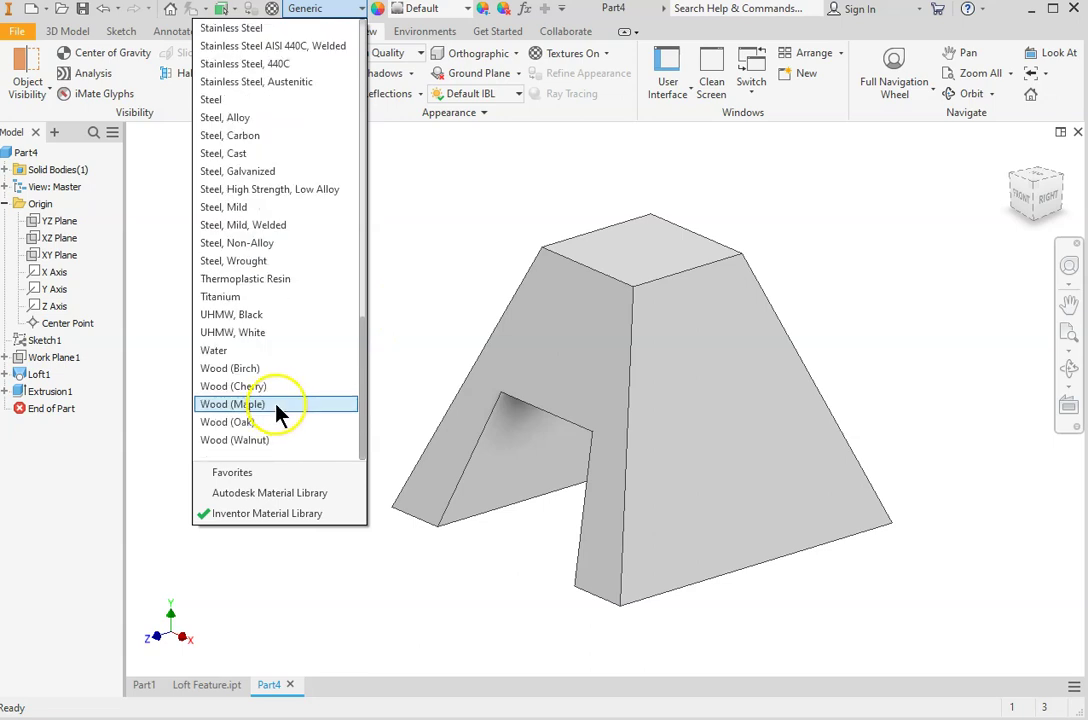
{"action": "left_click", "coordinate": [210, 406]}
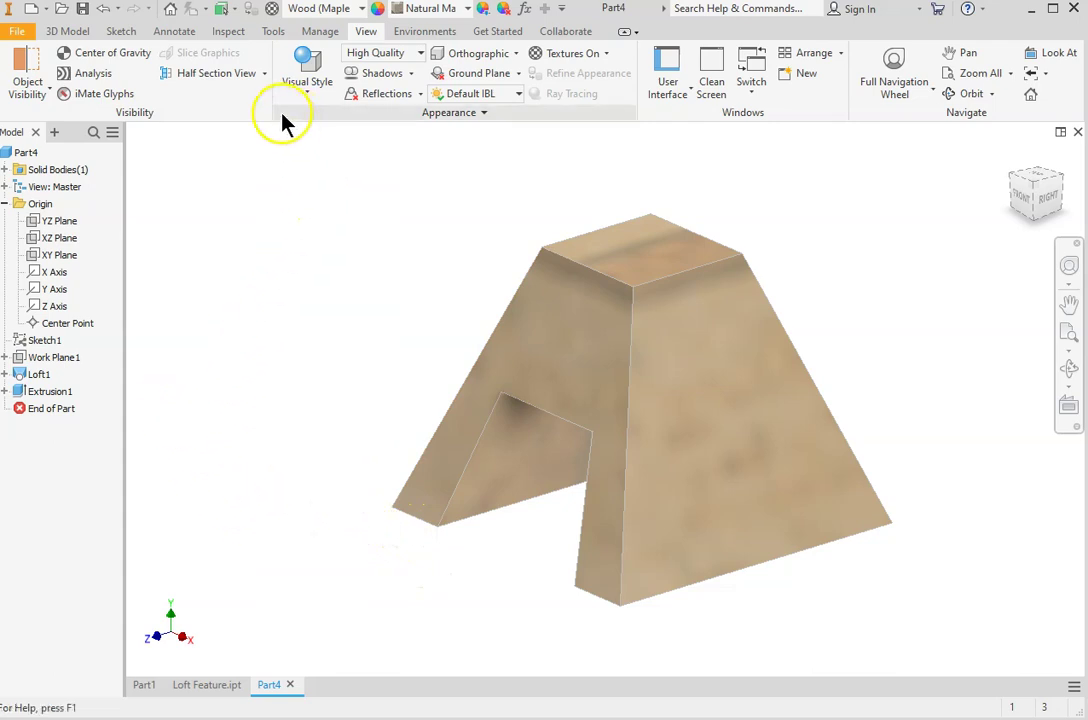
- Add a general note in the upper-left quadrant of the view reading "Volume=" followed by the model's VOLUME physical property
{"action": "left_click", "coordinate": [170, 38]}
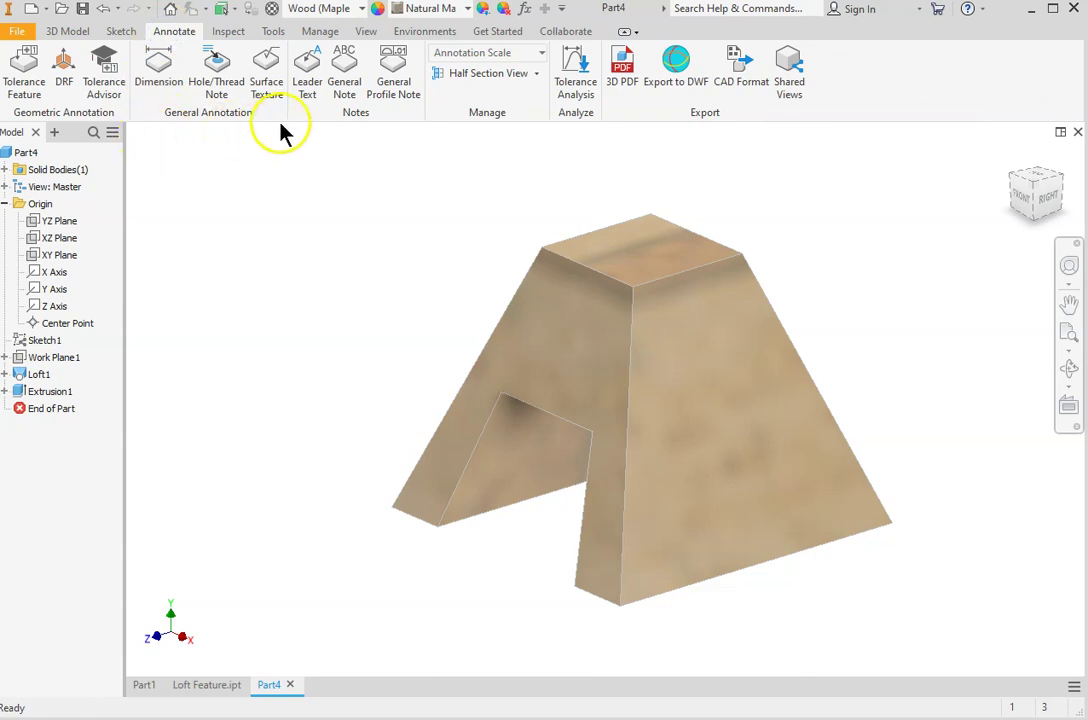
{"action": "left_click", "coordinate": [343, 100]}
{"action": "left_click", "coordinate": [231, 219]}
{"action": "left_click", "coordinate": [789, 328]}
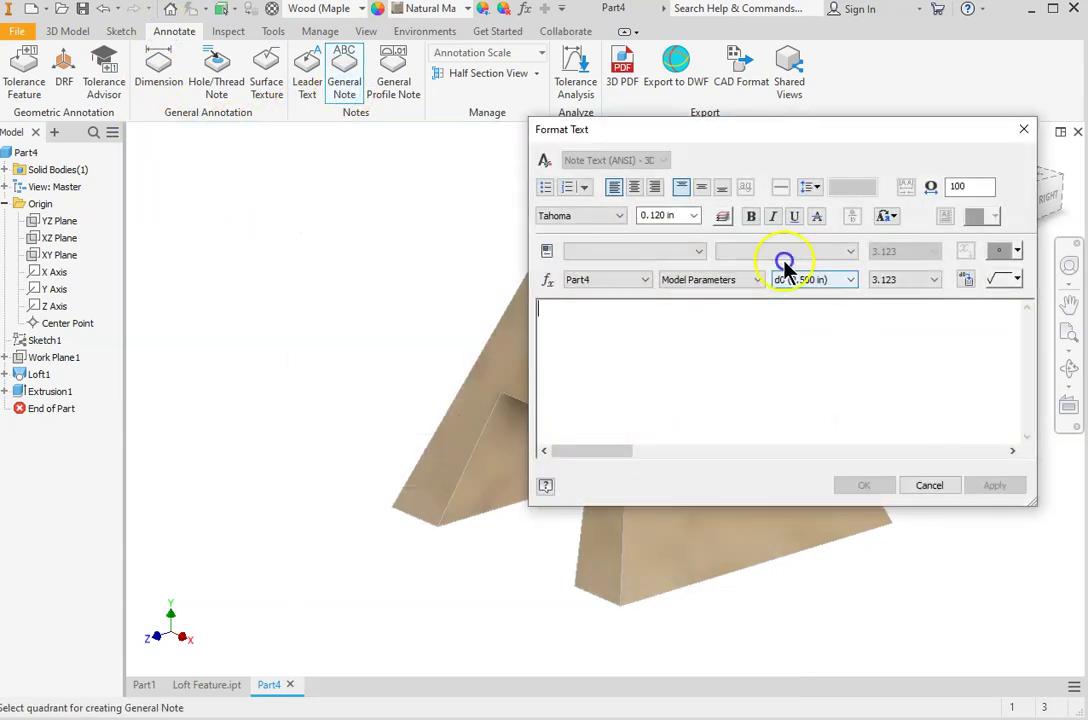
{"action": "left_click", "coordinate": [650, 252]}
{"action": "left_click", "coordinate": [614, 279]}
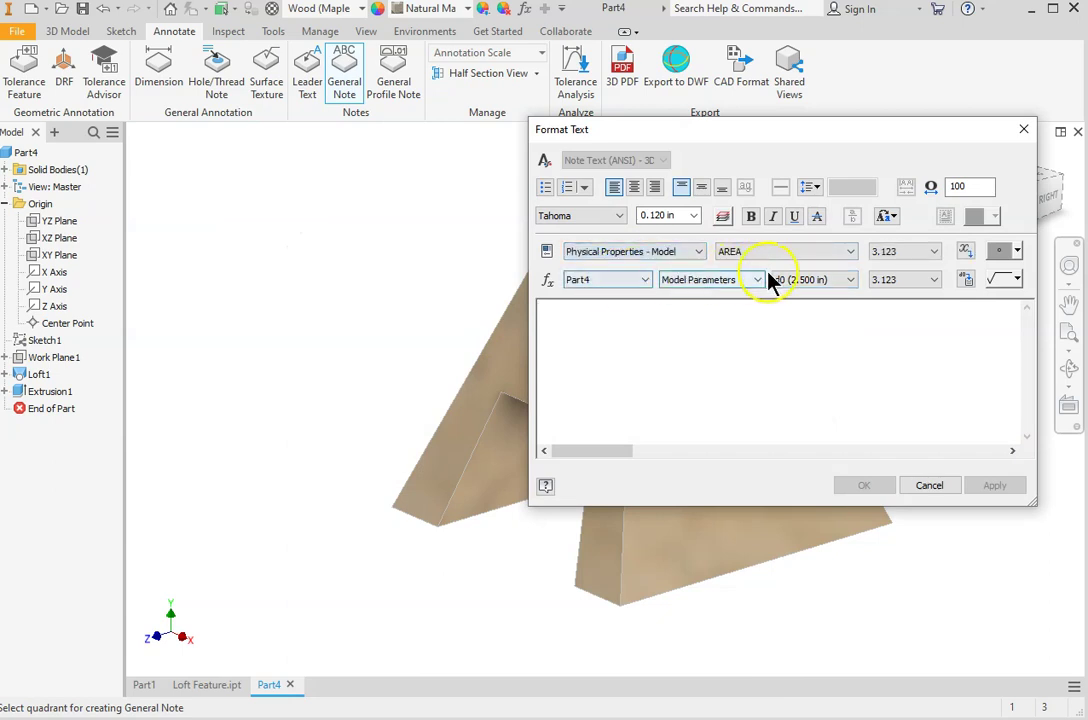
{"action": "left_click", "coordinate": [828, 263]}
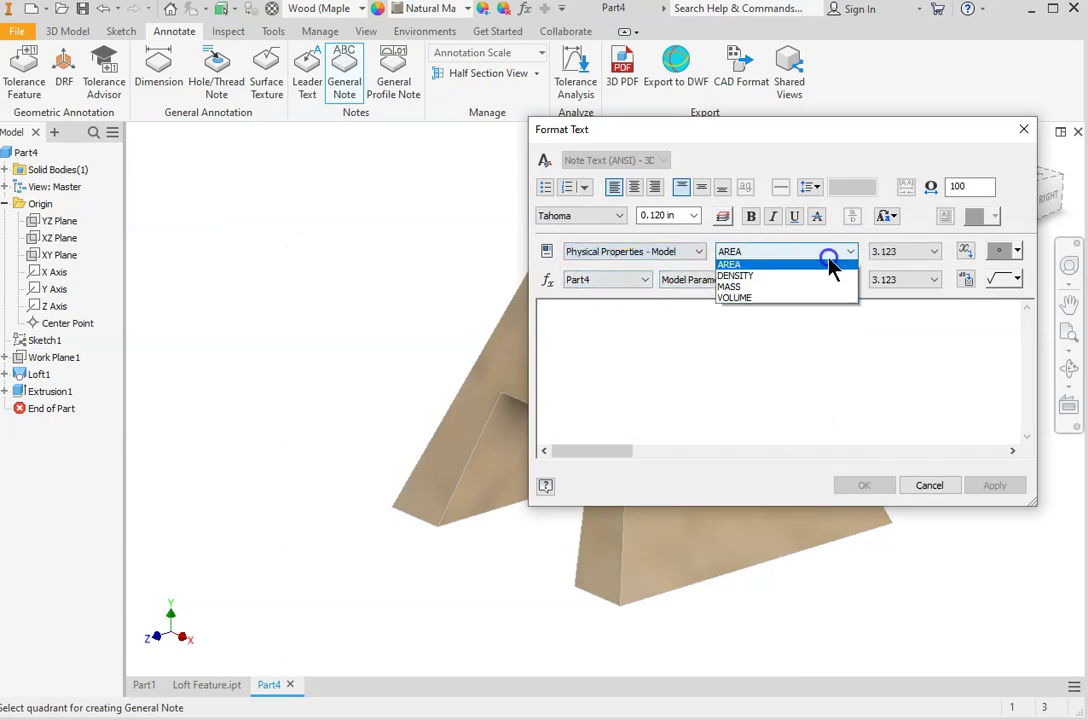
{"action": "left_click", "coordinate": [738, 297]}
{"action": "left_click", "coordinate": [965, 250]}
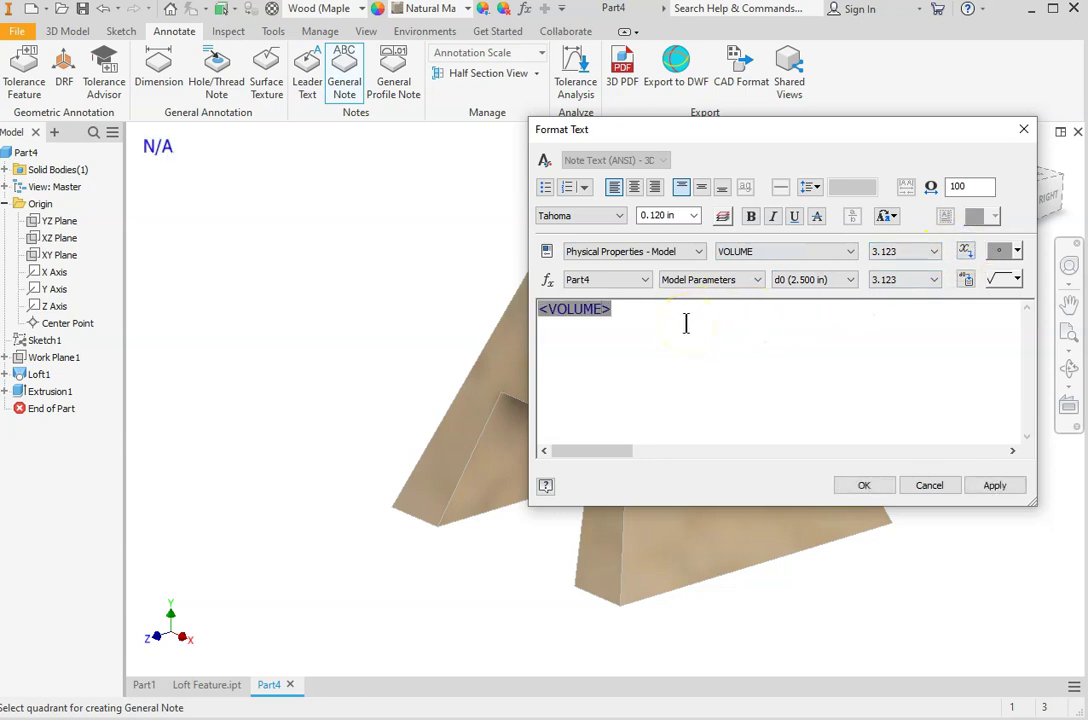
{"action": "type", "text": "Volume"}
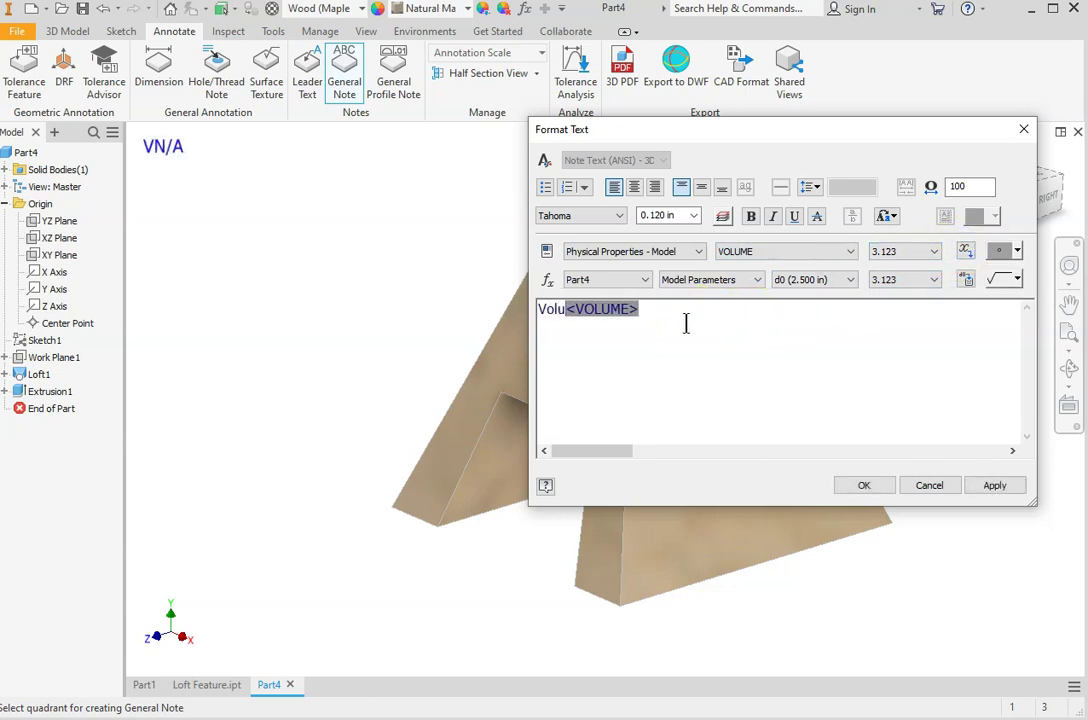
{"action": "type", "text": "="}
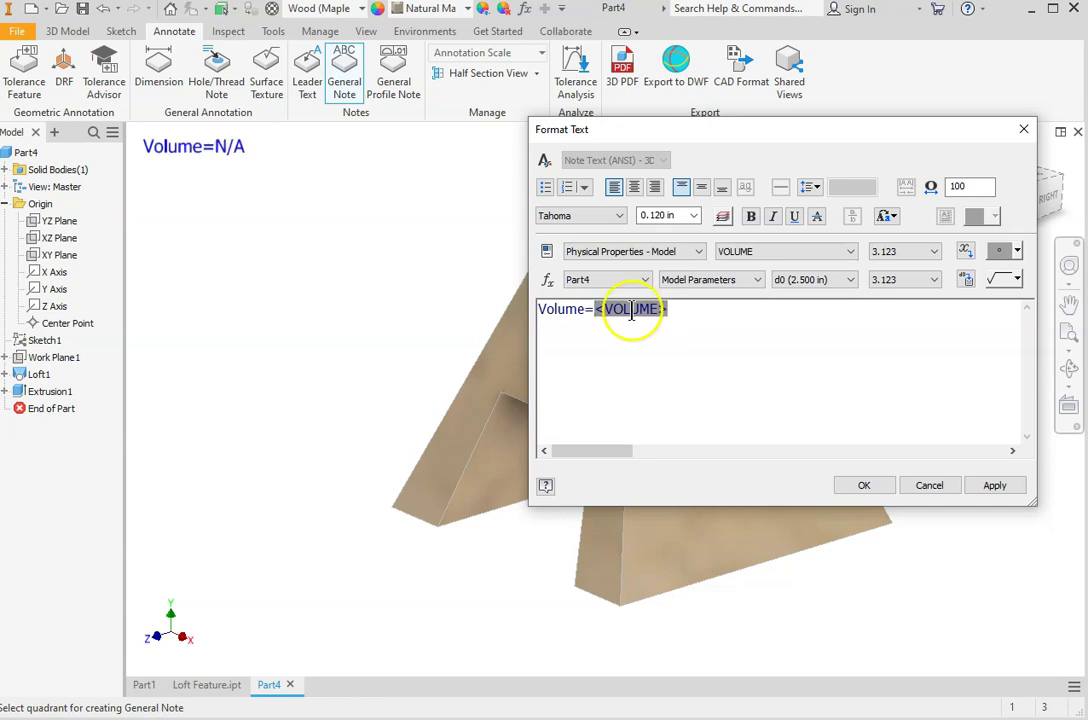
{"action": "left_click", "coordinate": [996, 487]}
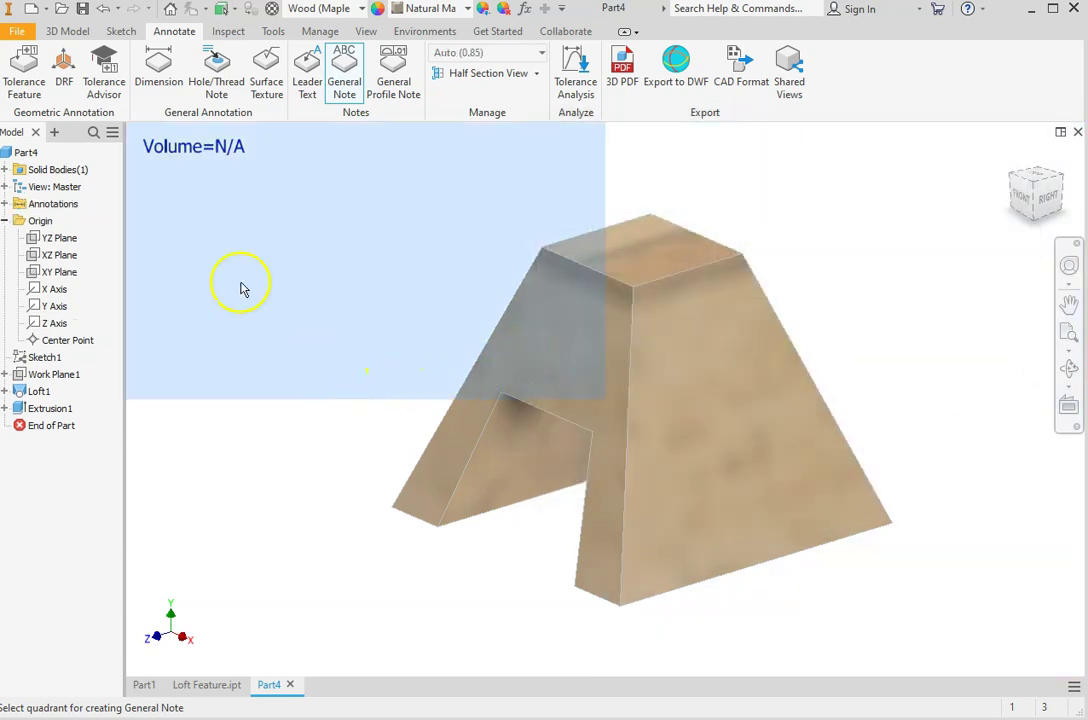
- Update the part's physical properties in its iProperties so the volume note gets a calculated value
{"action": "left_click", "coordinate": [17, 31]}
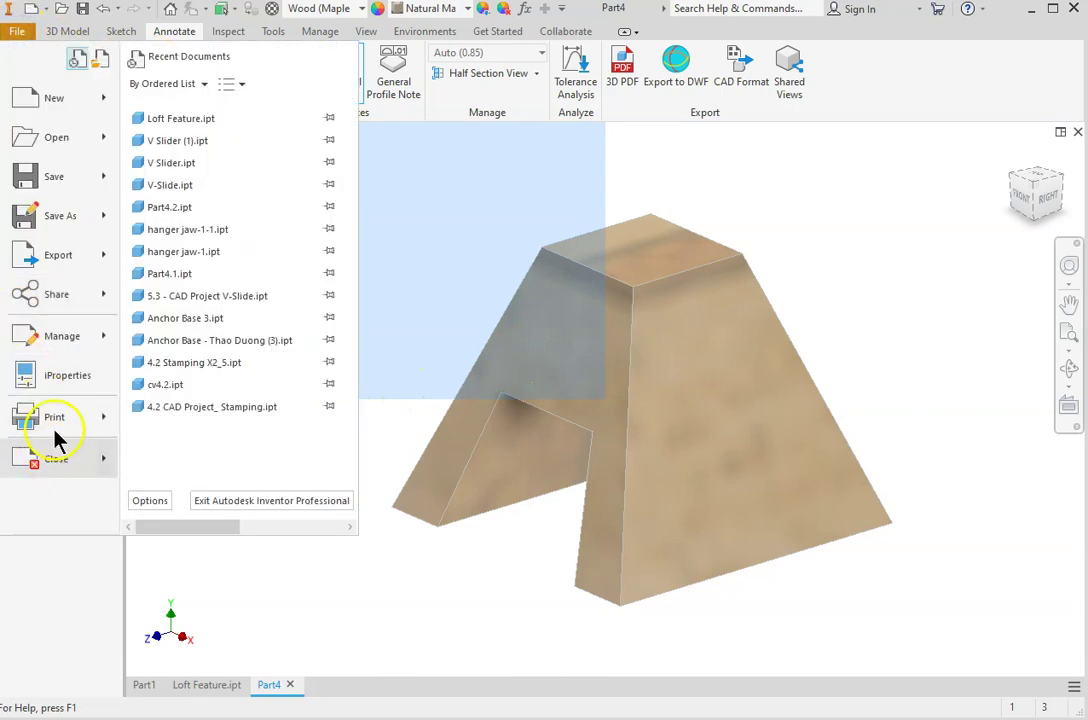
{"action": "left_click", "coordinate": [52, 380]}
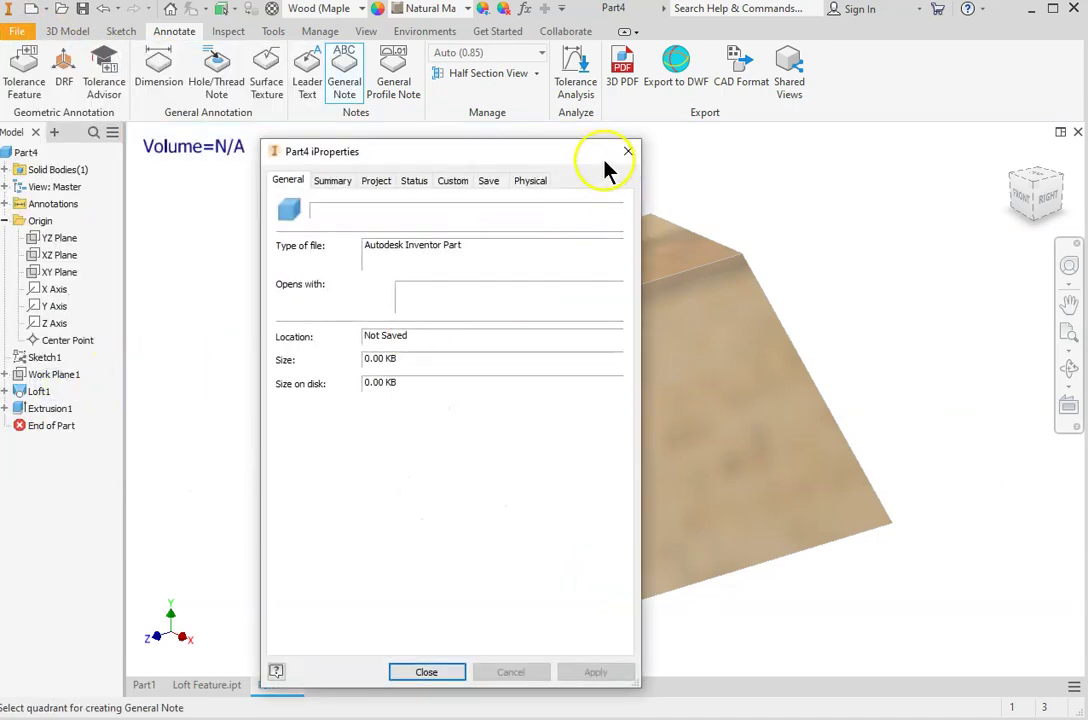
{"action": "left_click", "coordinate": [536, 183]}
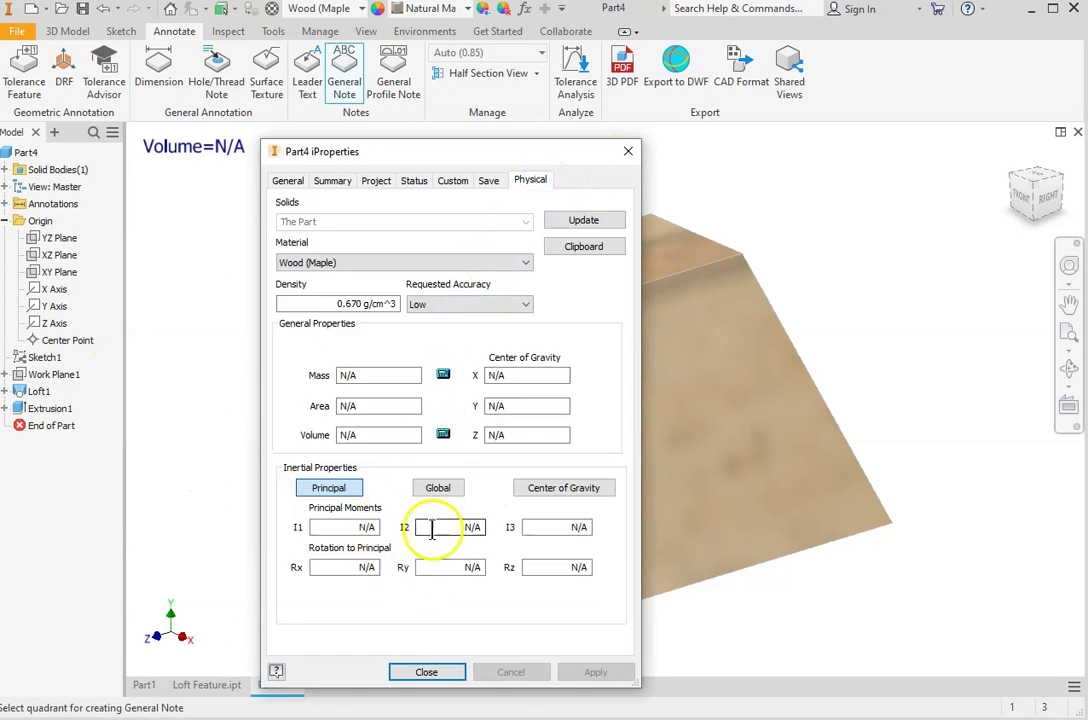
{"action": "left_click", "coordinate": [583, 222]}
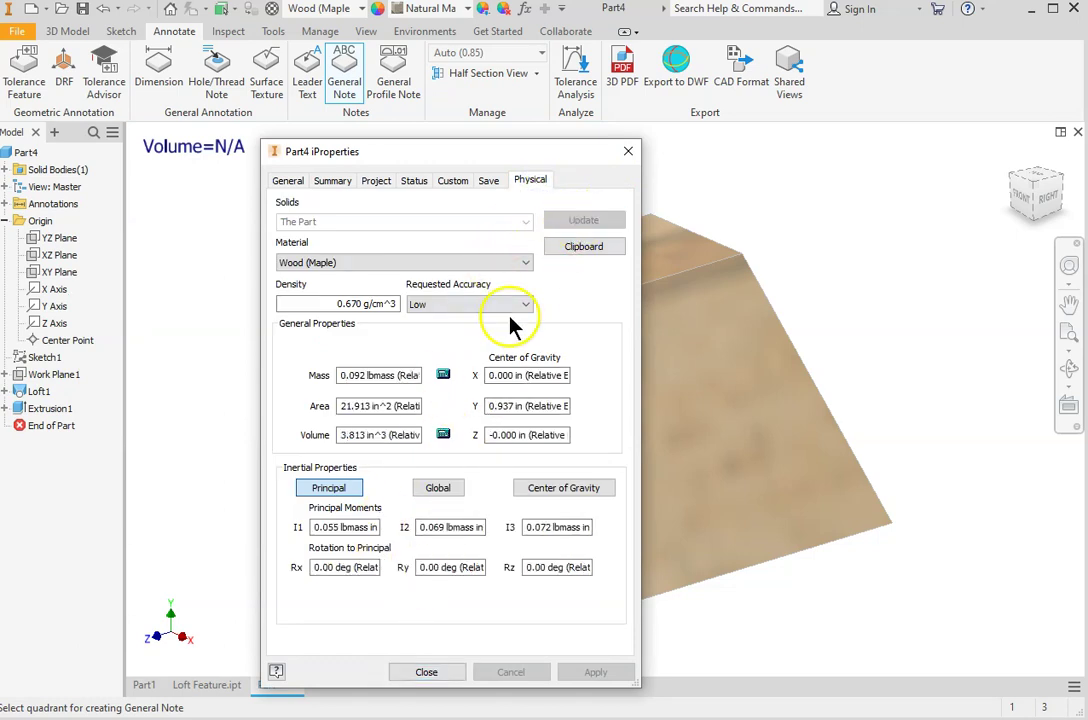
{"action": "left_click", "coordinate": [418, 674]}
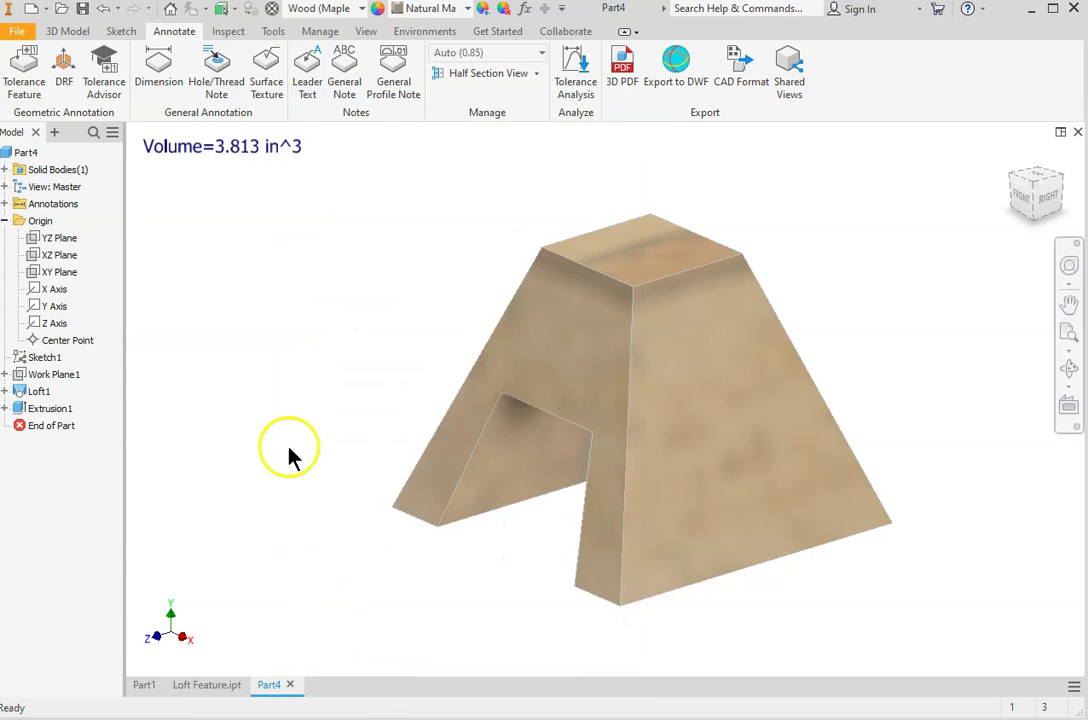